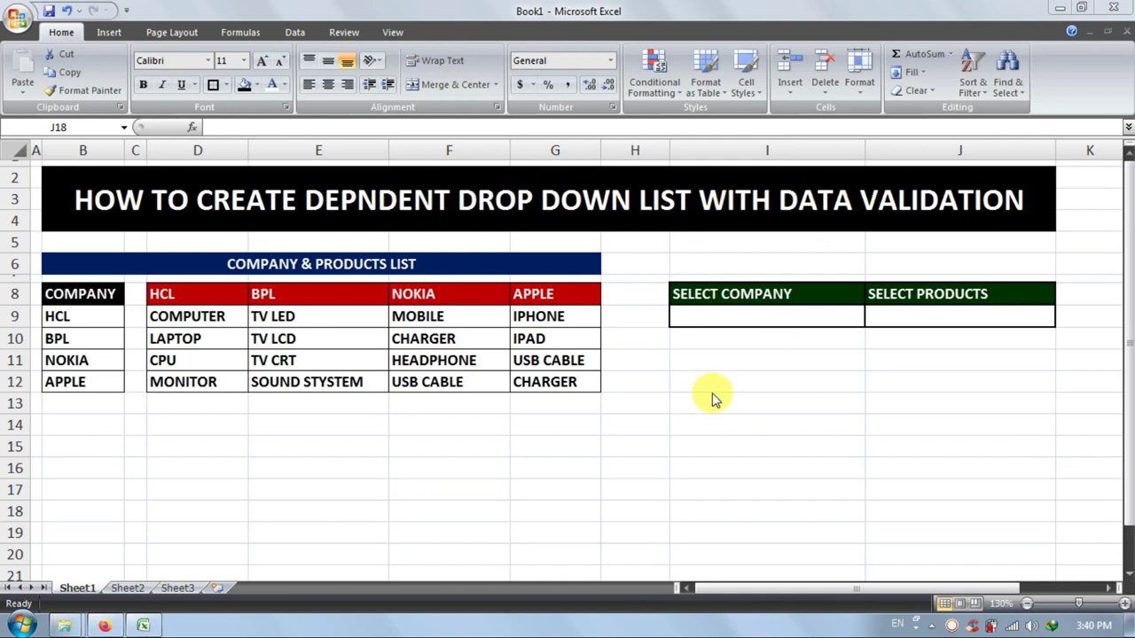
- Point out the company list, the product column headers, and the empty Select Company and Select Products cells
left_click(631, 446)
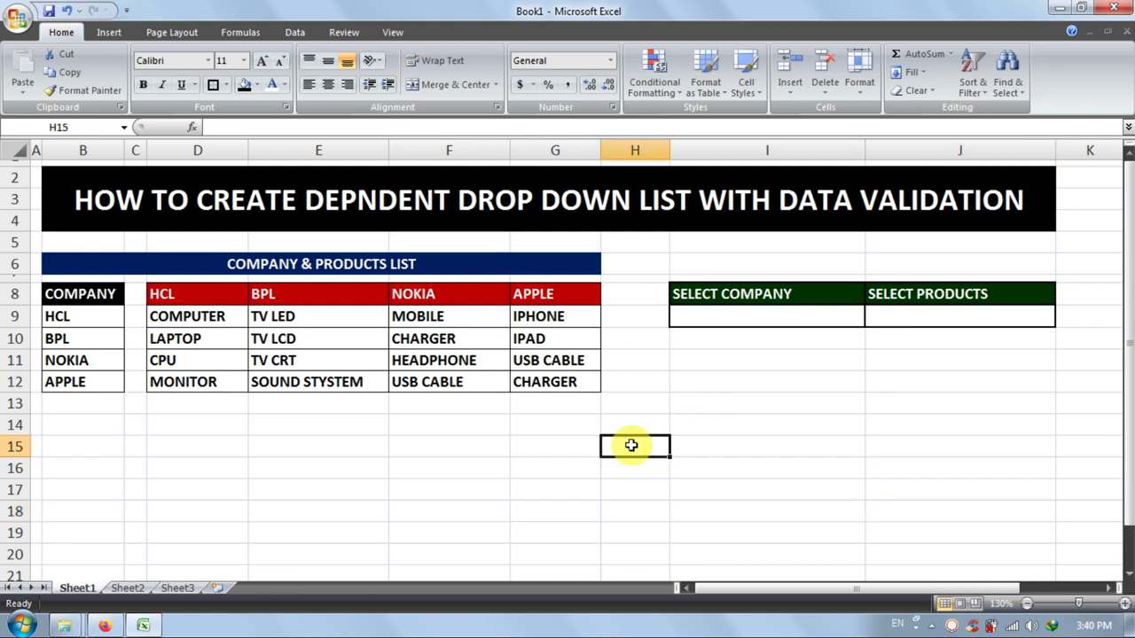
left_click(709, 422)
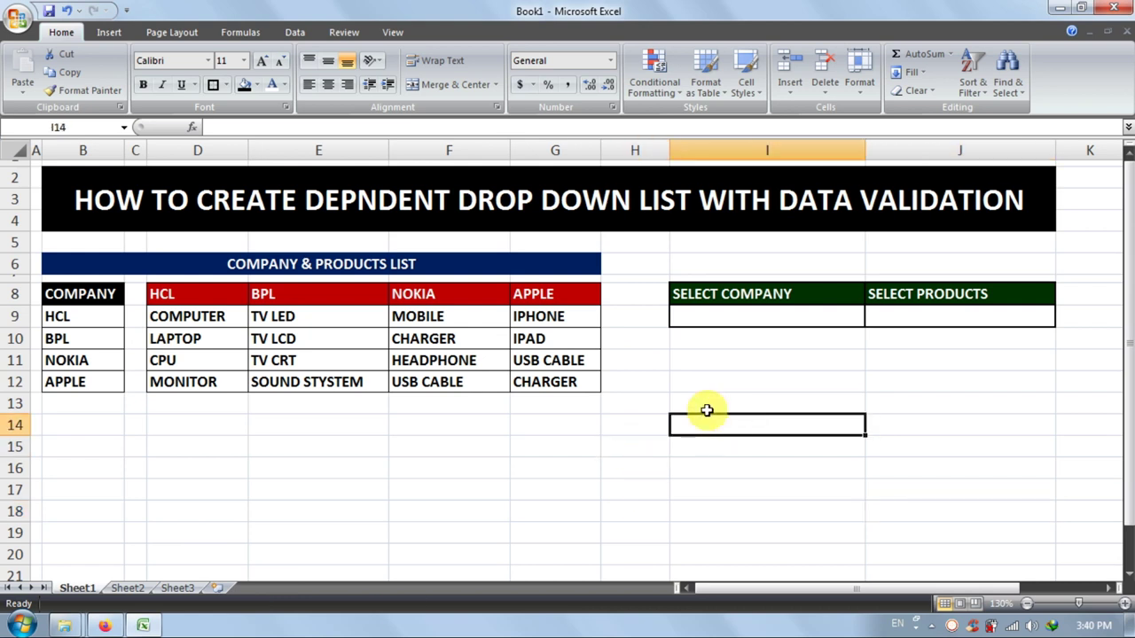
left_click_drag(71, 294, 71, 379)
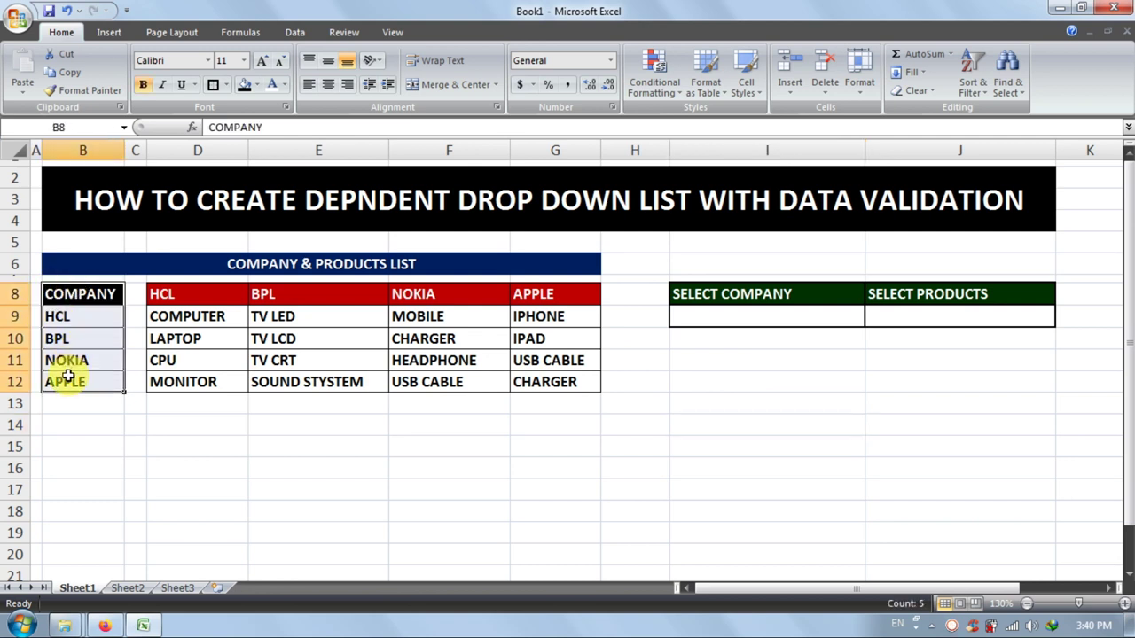
left_click(183, 299)
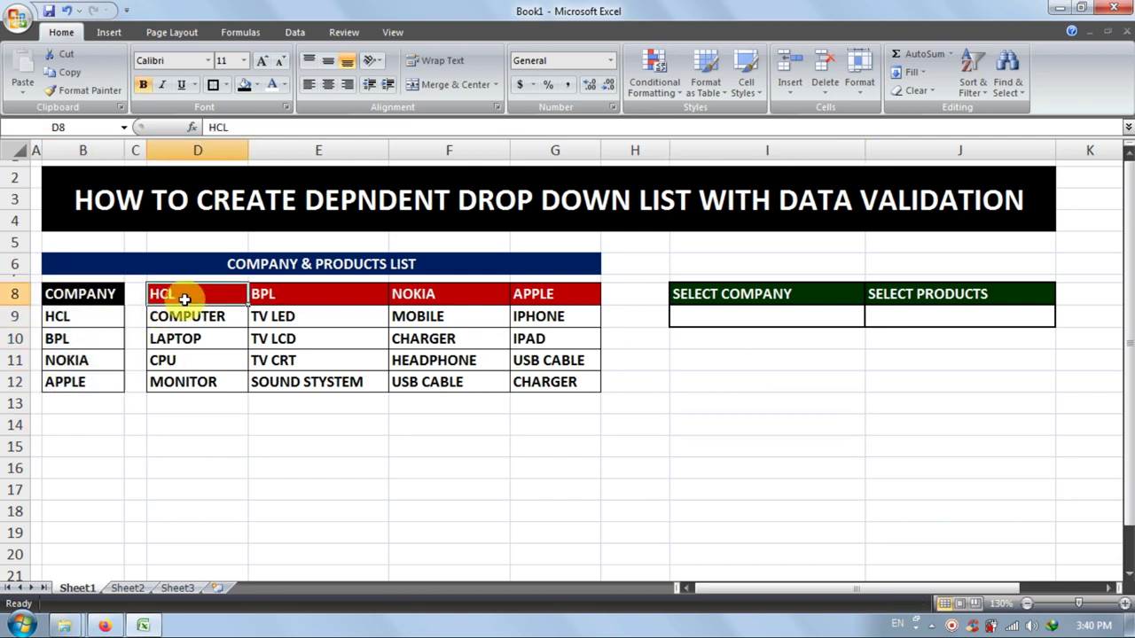
left_click(354, 299)
left_click(461, 299)
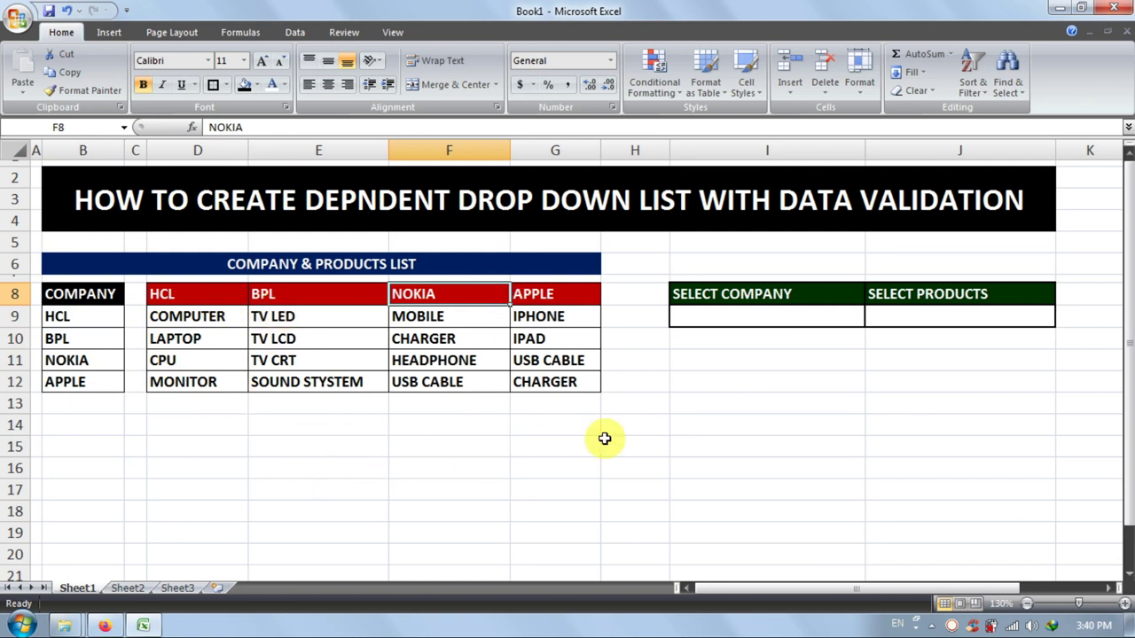
left_click(753, 317)
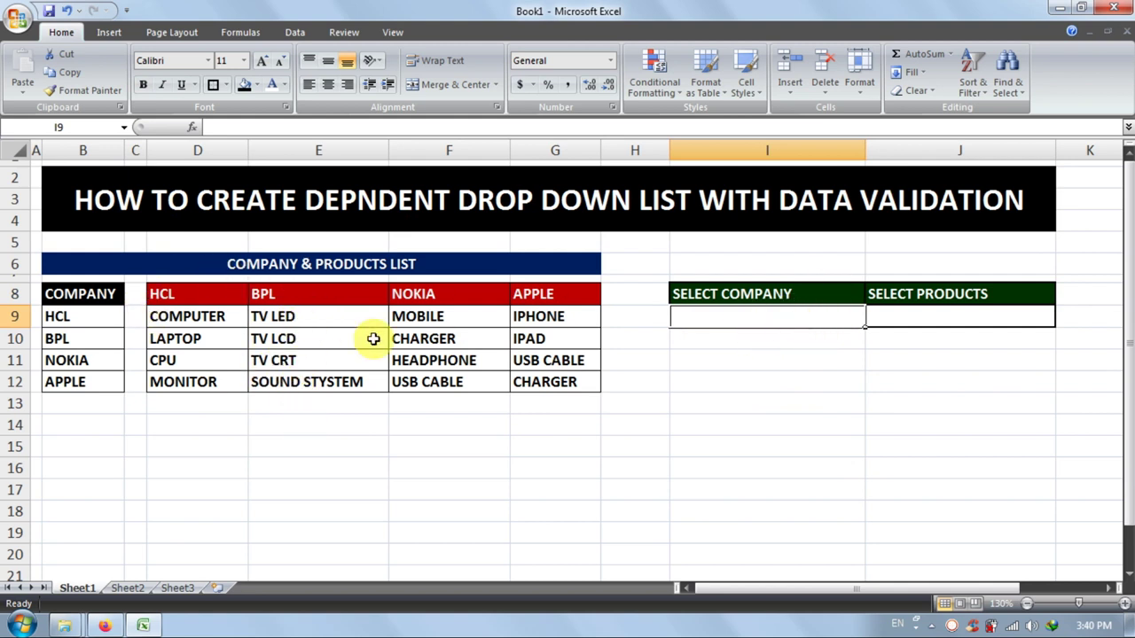
left_click(968, 322)
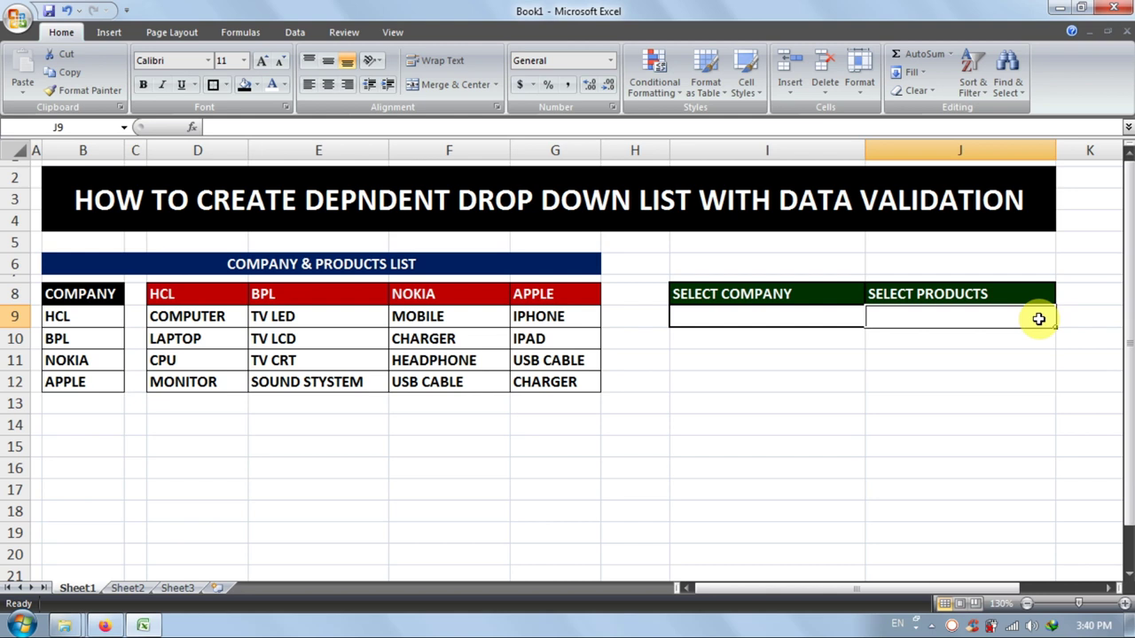
left_click(793, 414)
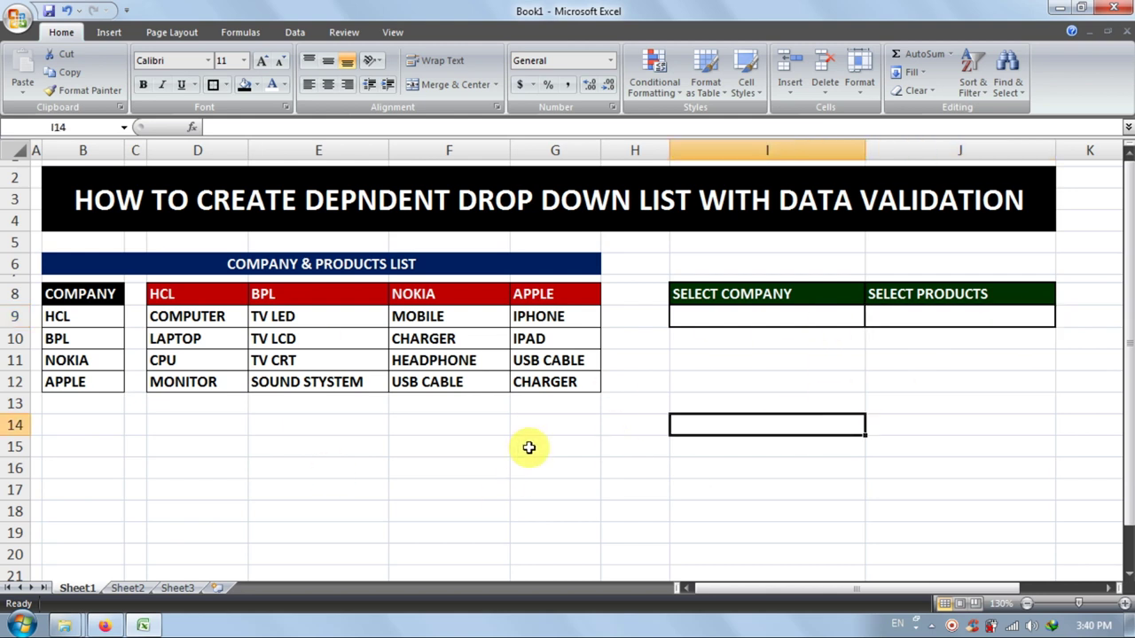
left_click(364, 472)
- Select B8:B12 and create the COMPANY name from its top-row header
left_click_drag(81, 293, 84, 383)
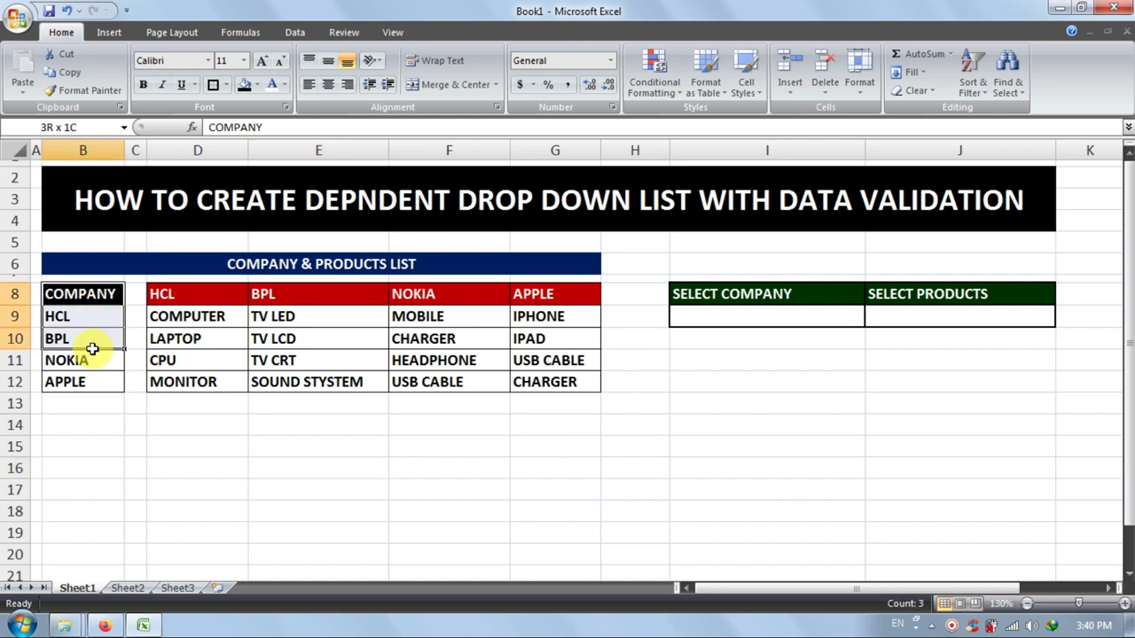
left_click_drag(85, 297, 89, 380)
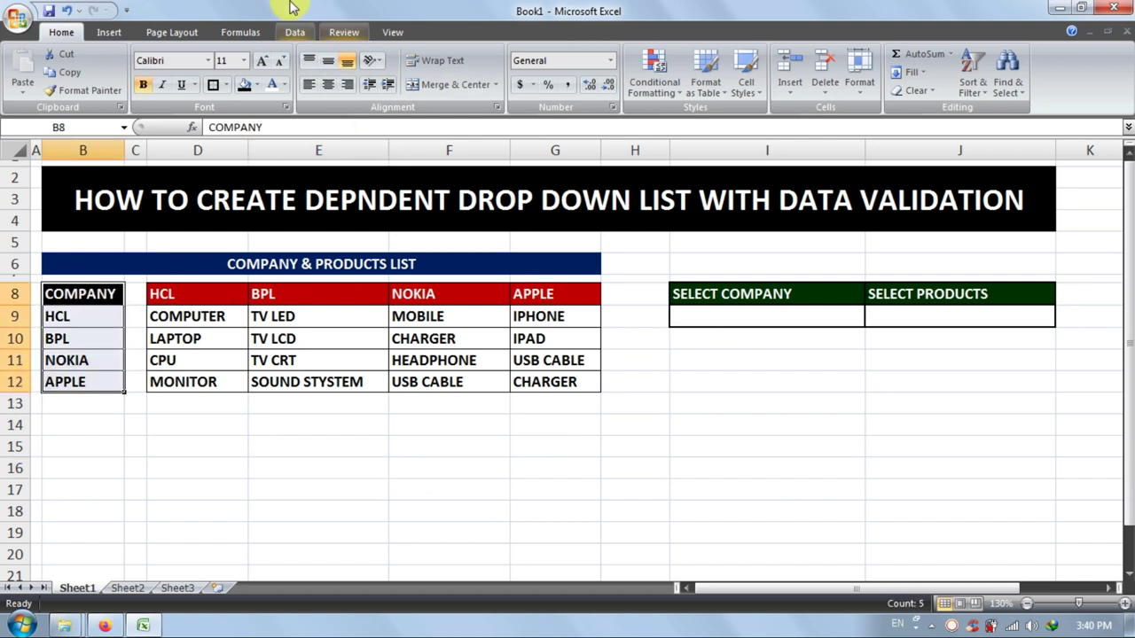
left_click(240, 33)
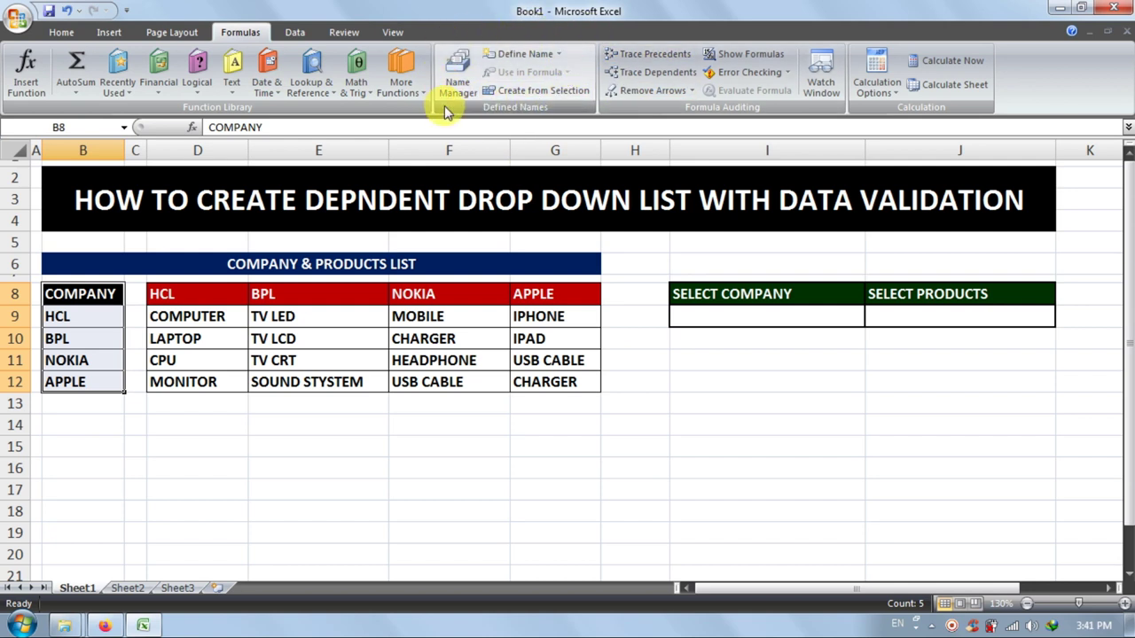
left_click(542, 92)
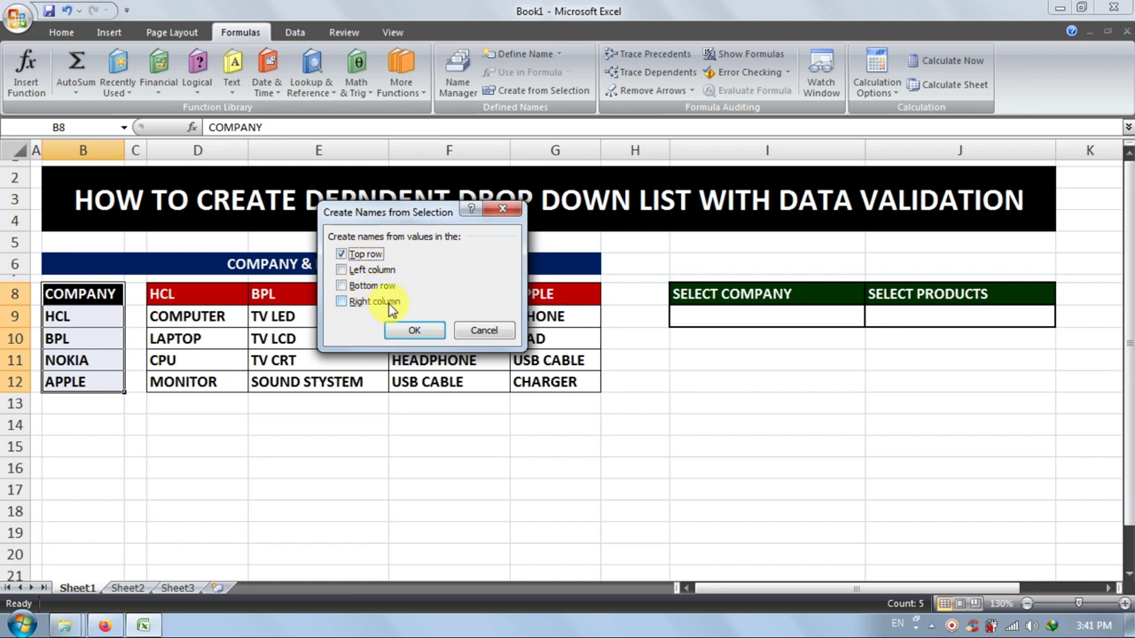
left_click(345, 255)
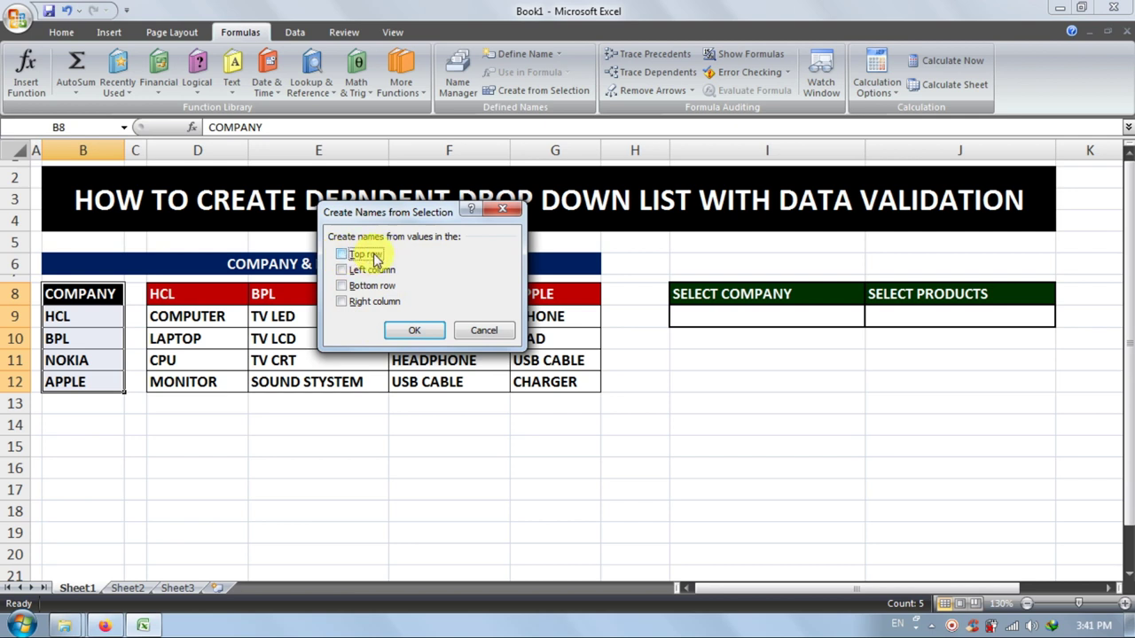
left_click(344, 256)
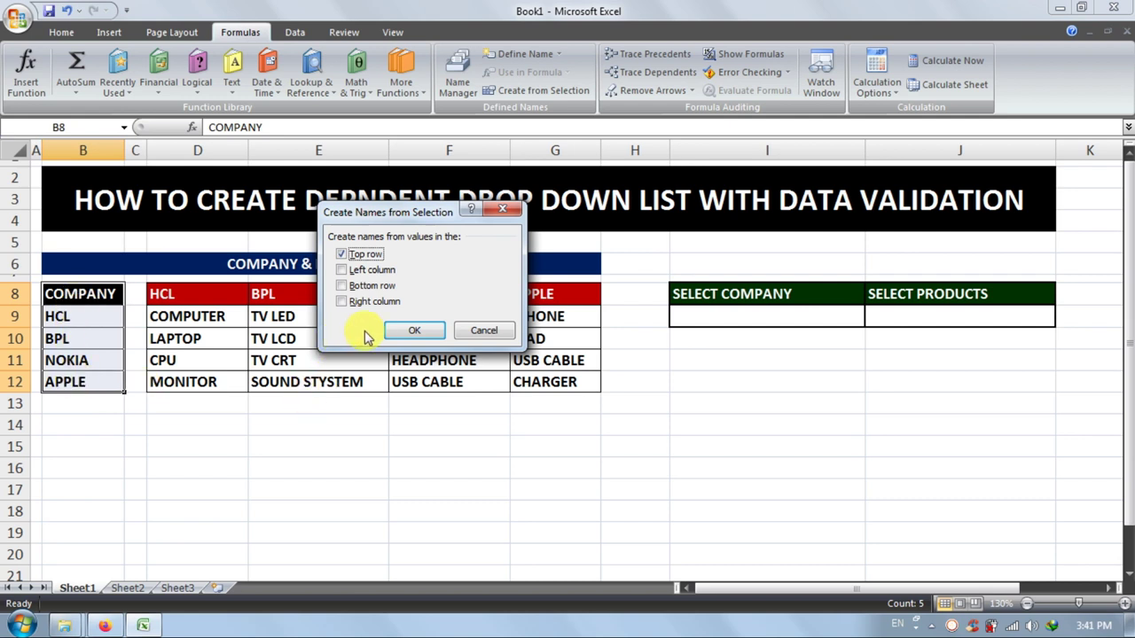
left_click(403, 329)
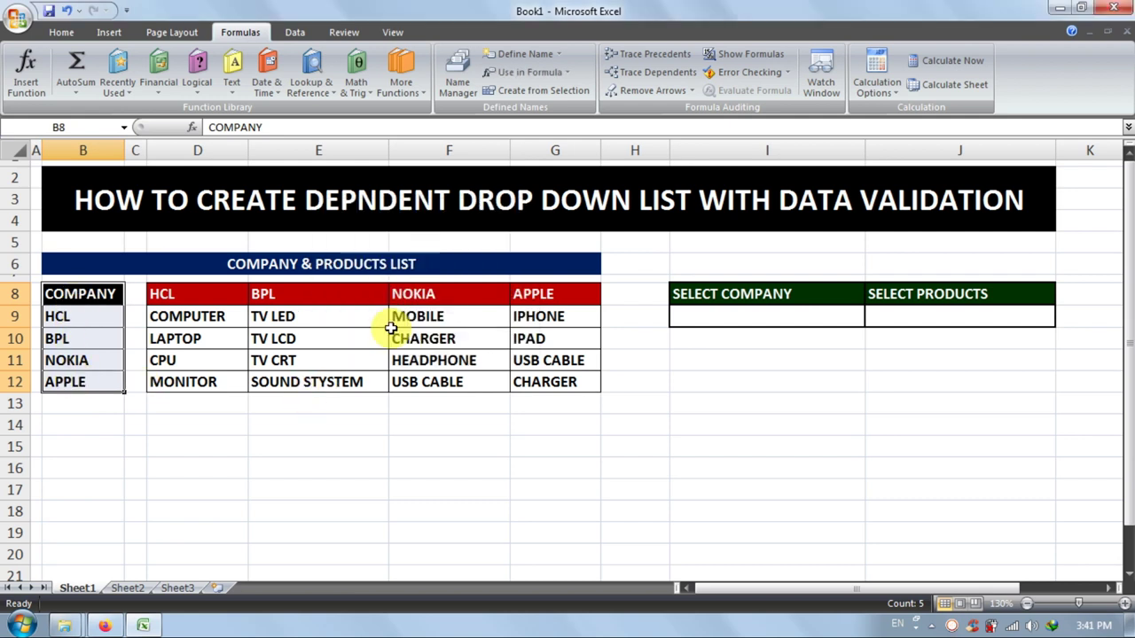
left_click(454, 78)
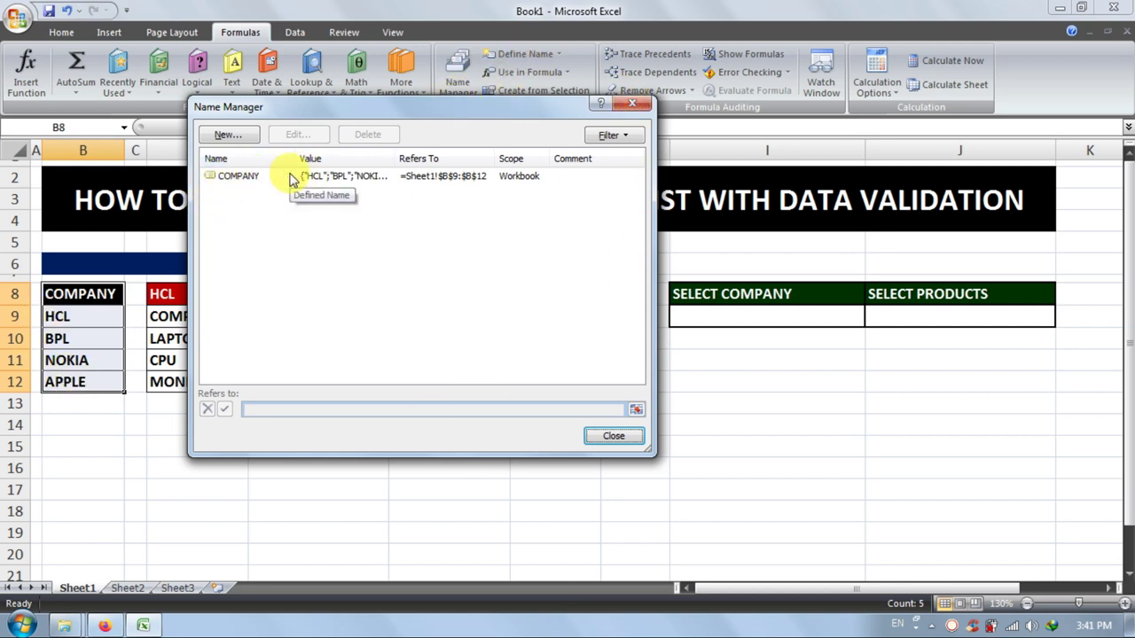
left_click(608, 436)
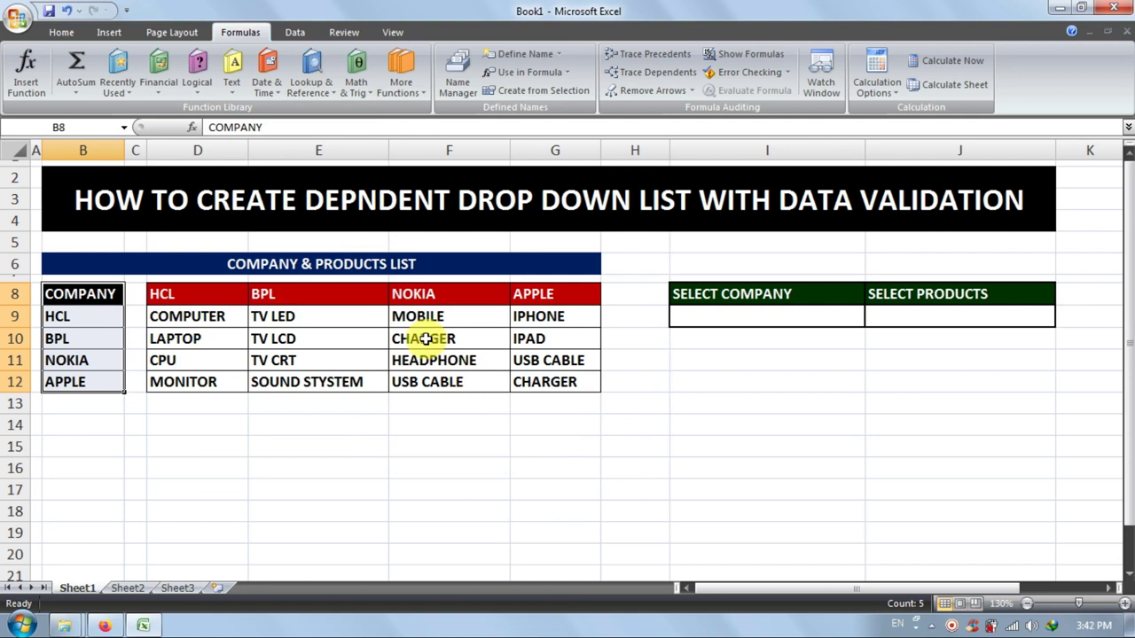
- Create names HCL, BPL, NOKIA and APPLE from D8:G12's top-row headers, with Left column unchecked
left_click_drag(208, 297, 516, 382)
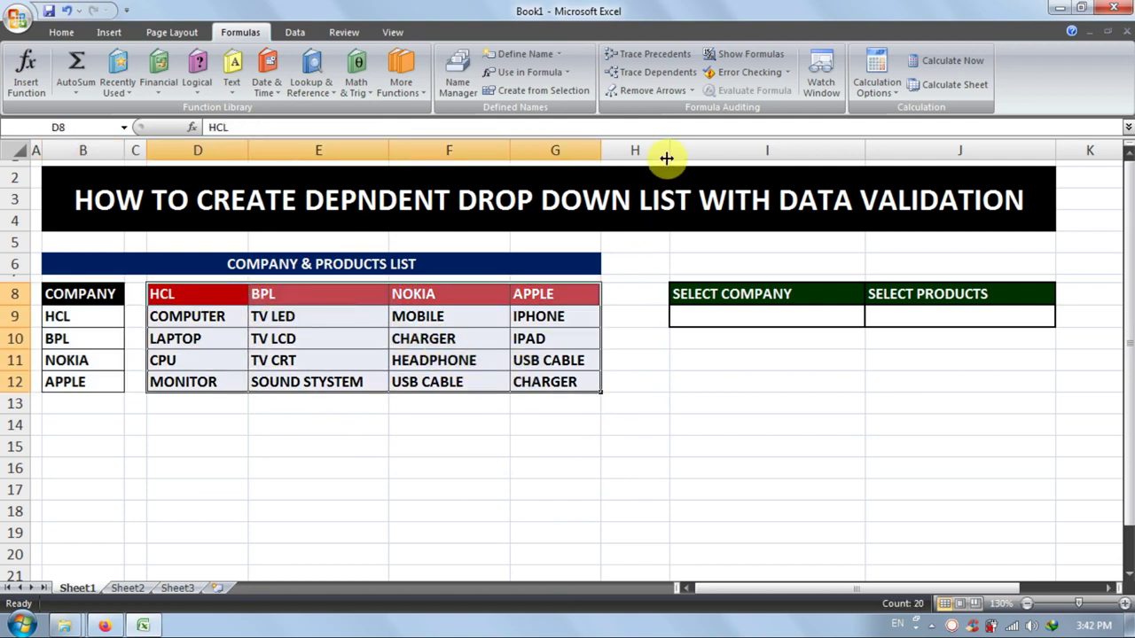
left_click(535, 92)
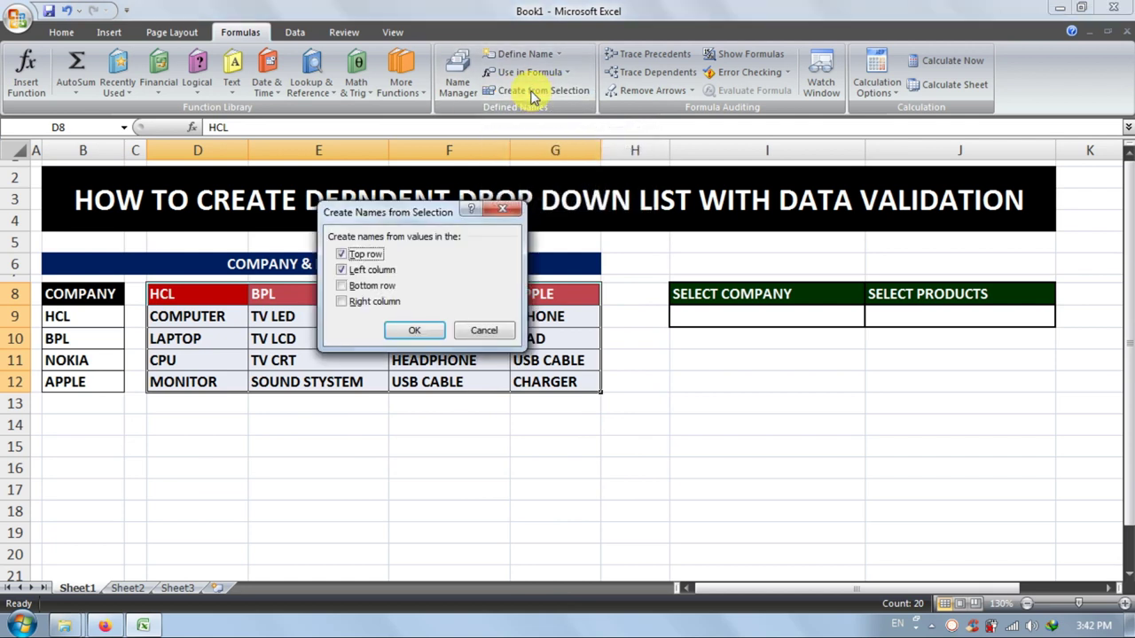
left_click(341, 270)
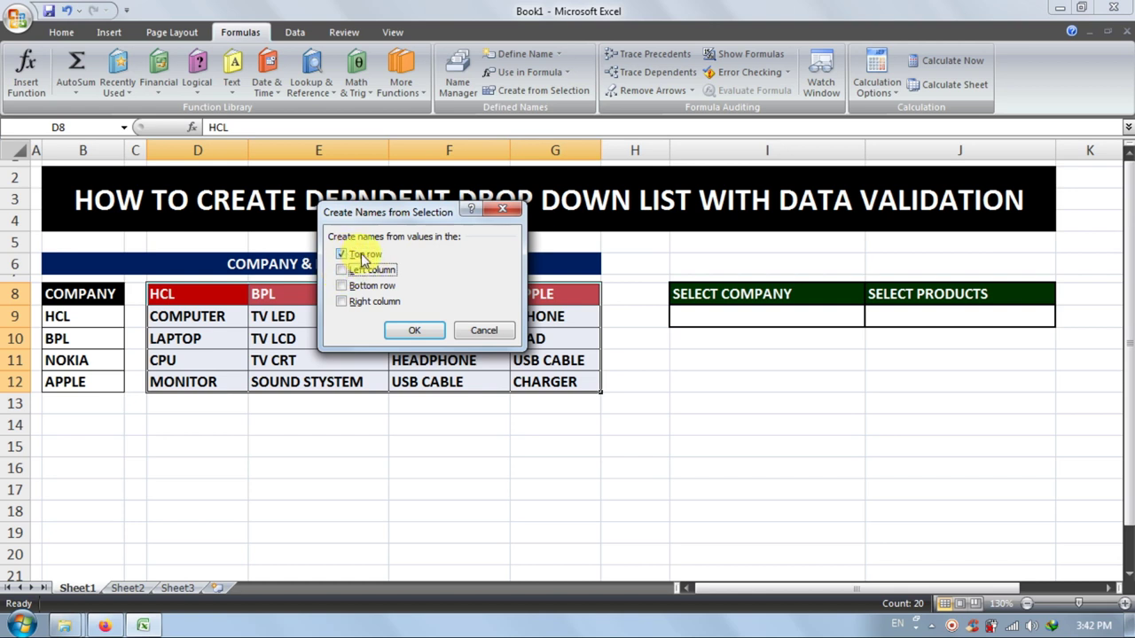
left_click(364, 257)
left_click(405, 334)
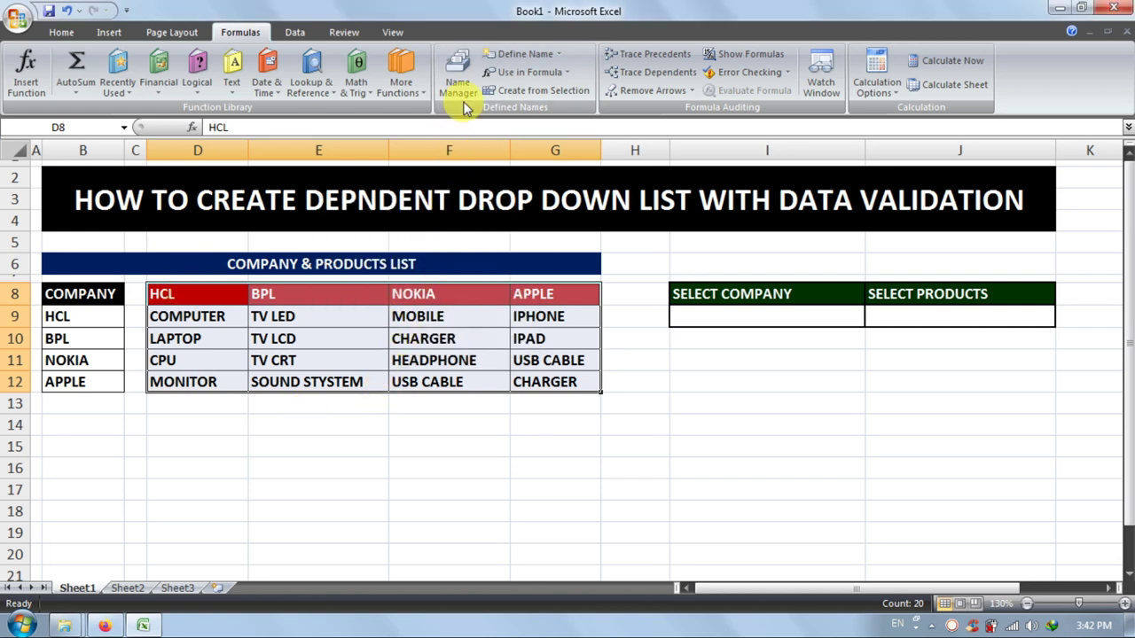
left_click(454, 78)
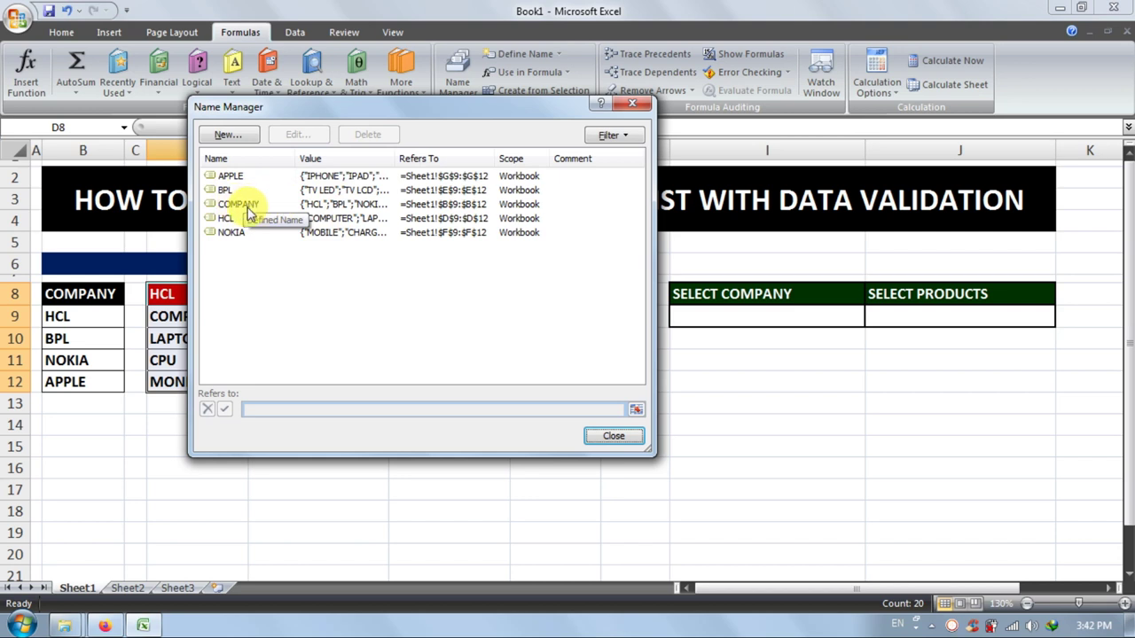
- Close Name Manager after checking the five names, select I9 and show the Data tab
left_click(614, 439)
left_click(462, 443)
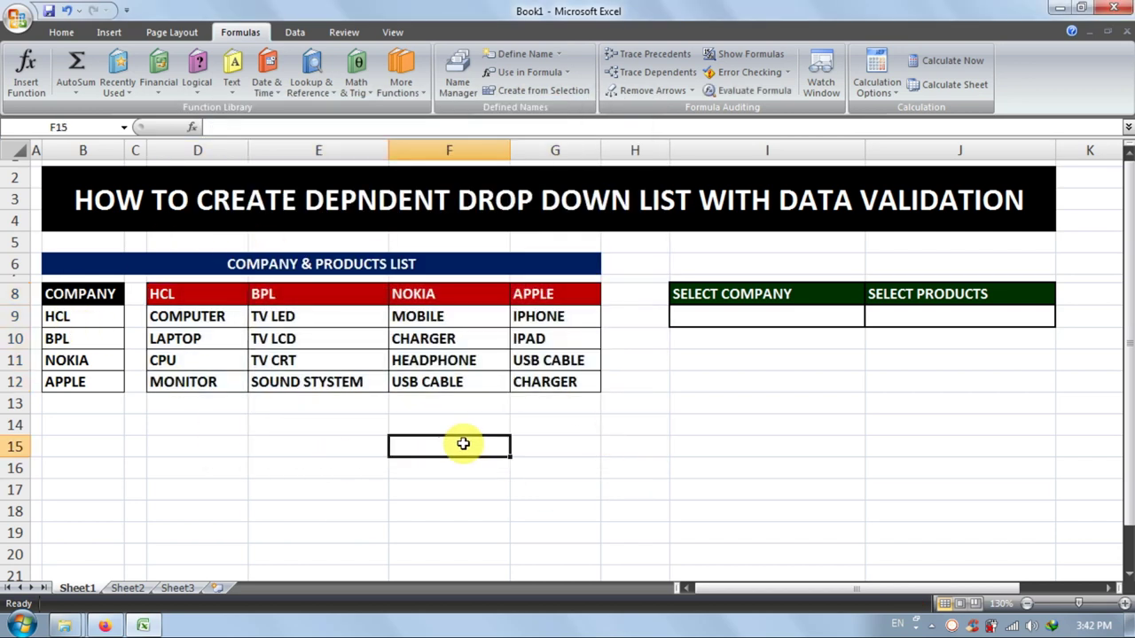
left_click(803, 318)
left_click(789, 341)
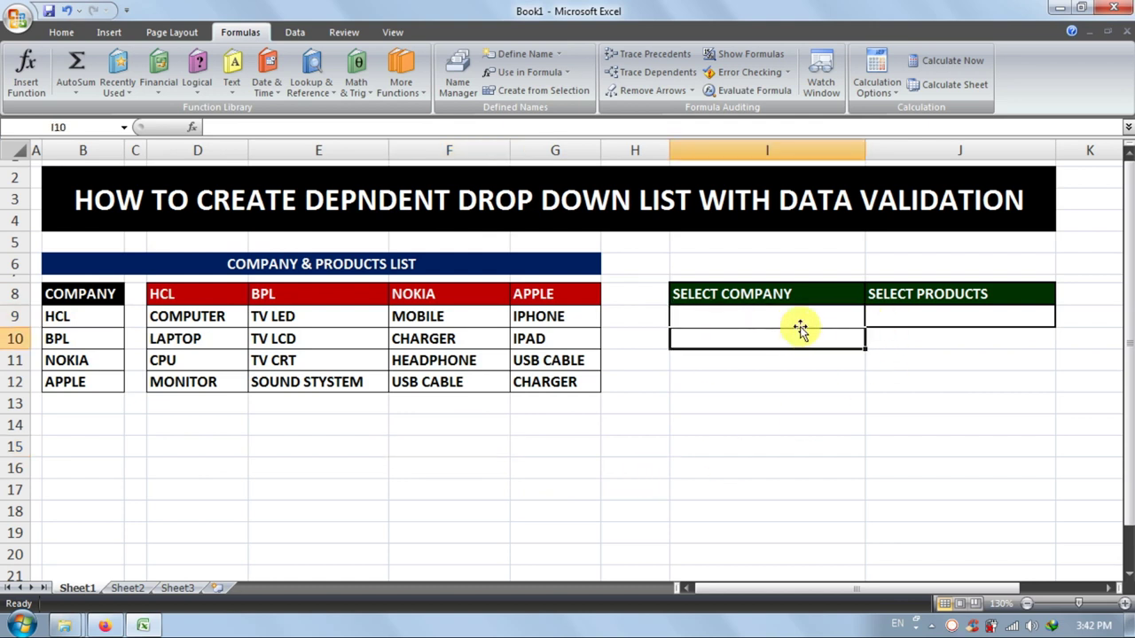
left_click(803, 314)
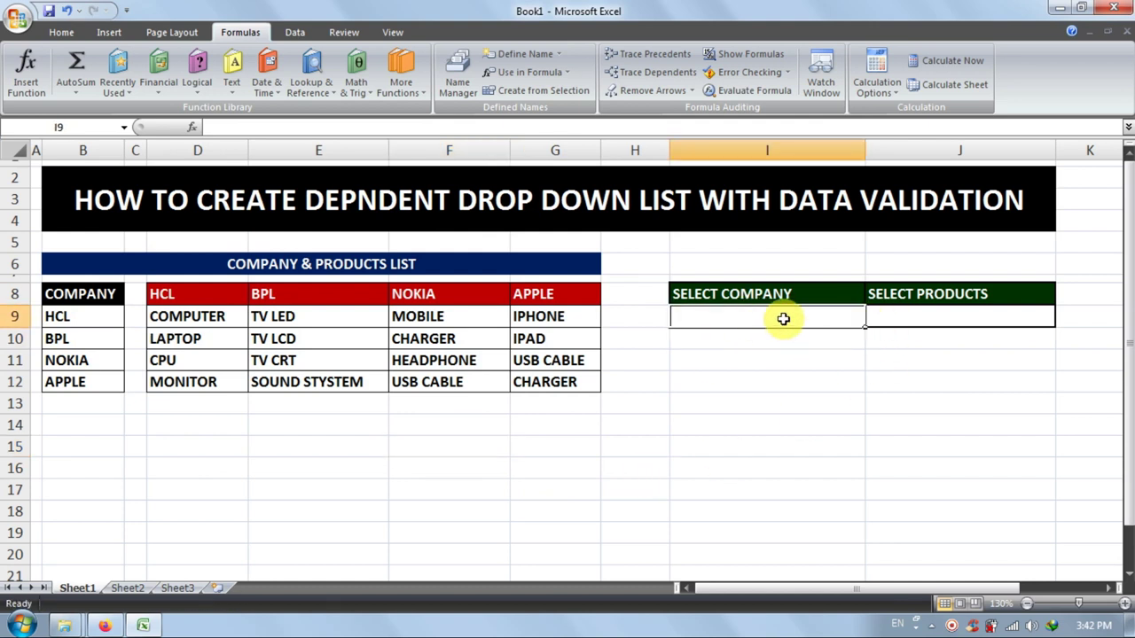
left_click(295, 32)
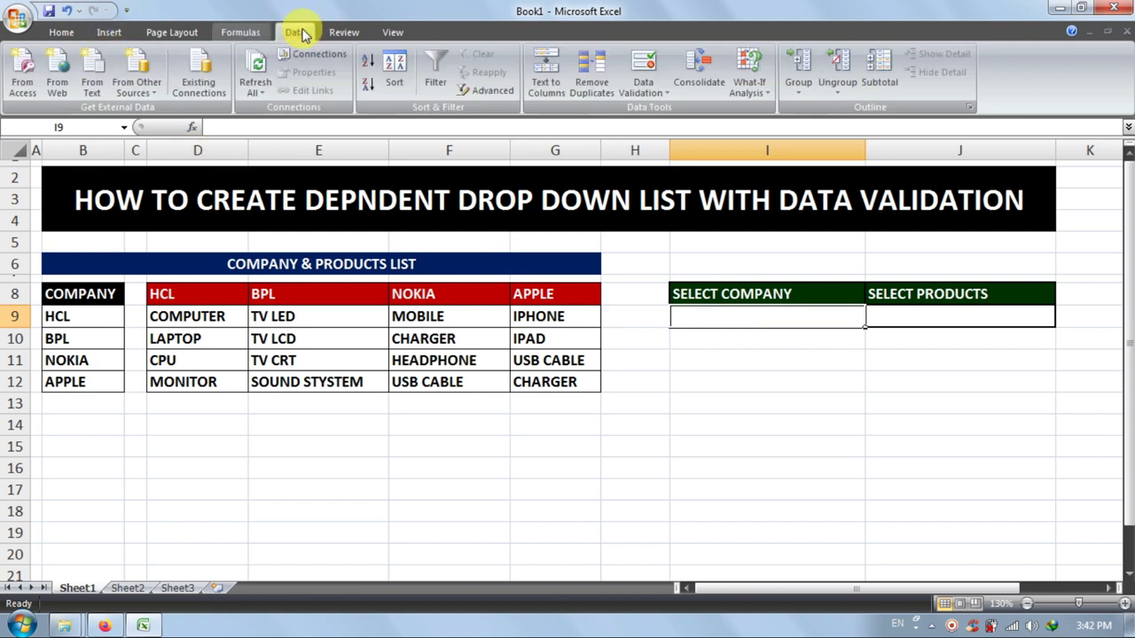
- Give I9 List validation with source =COMPANY, inserted from the Paste Name list via F3
left_click(643, 62)
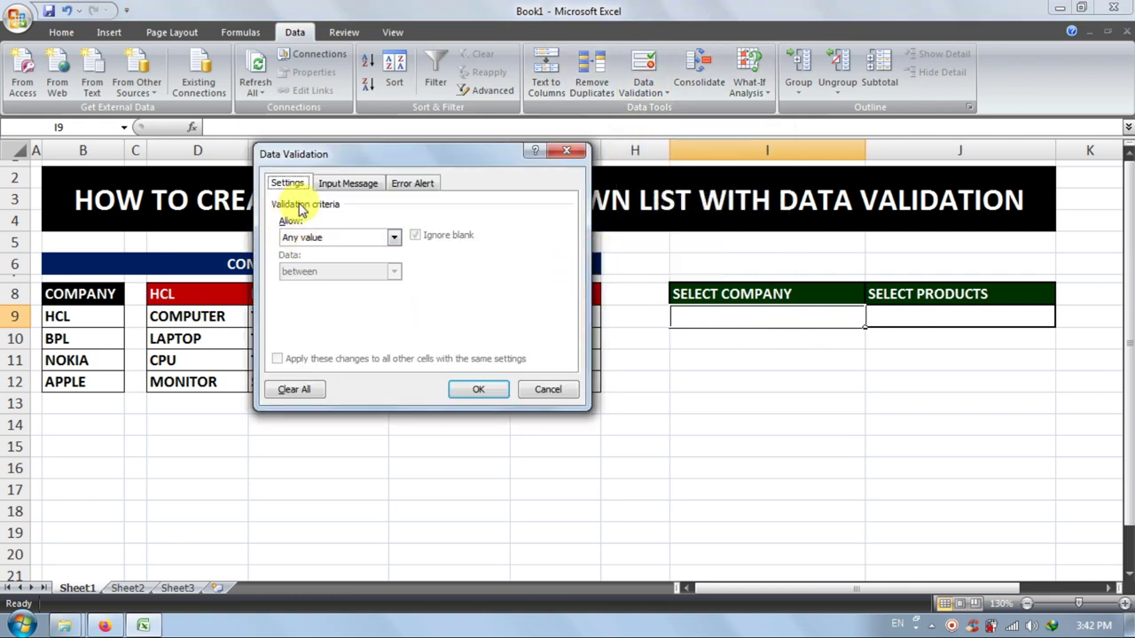
left_click(395, 237)
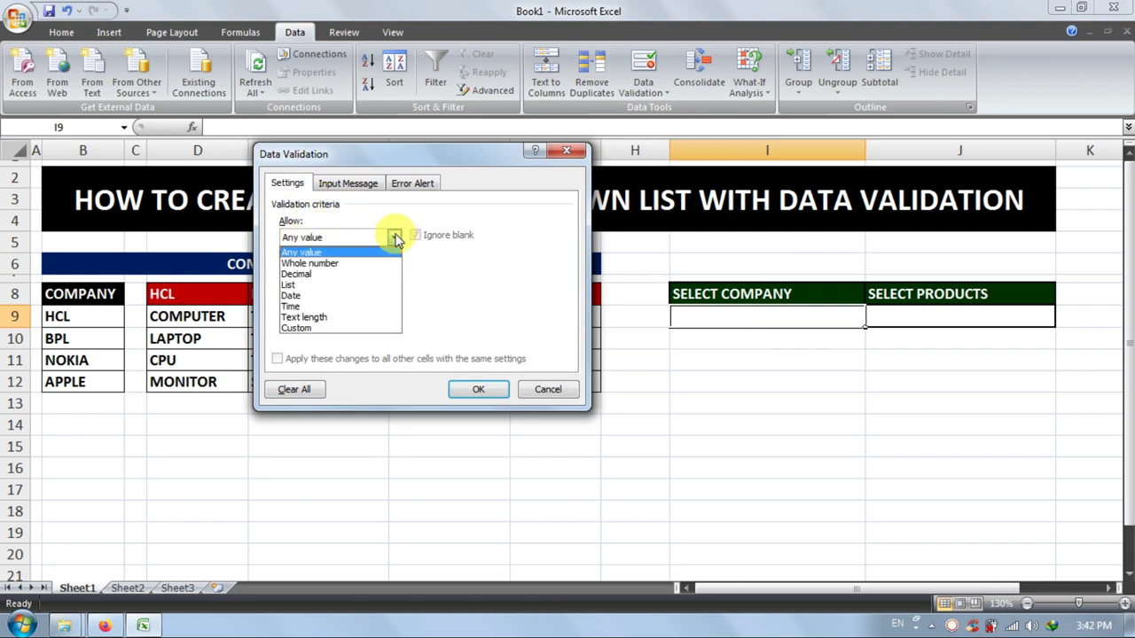
left_click(380, 284)
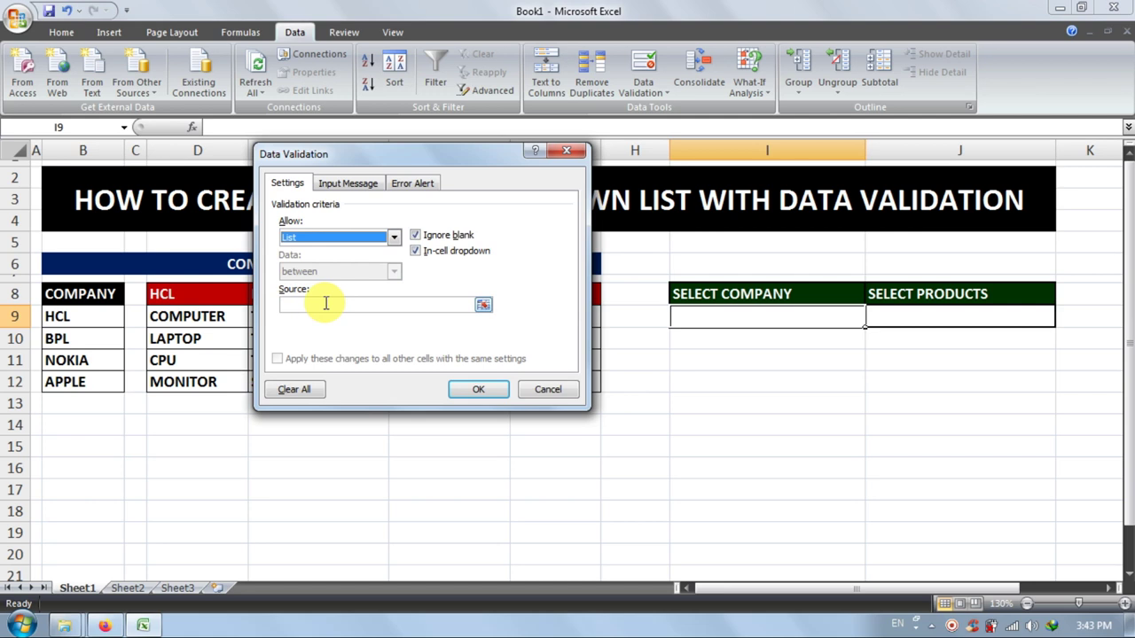
left_click(325, 303)
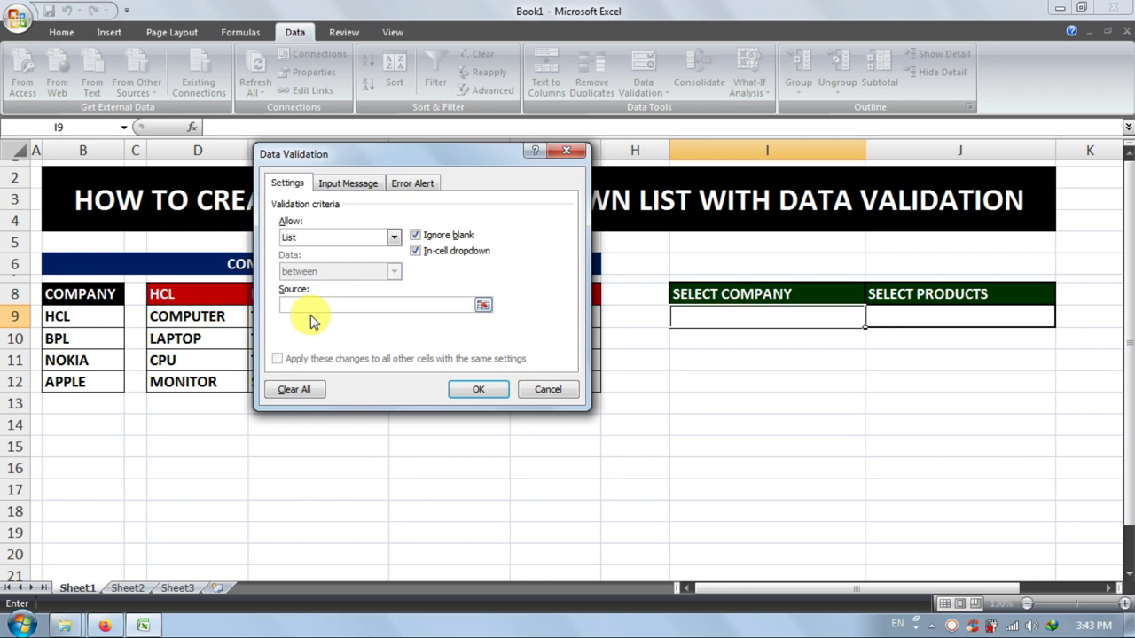
key("F3")
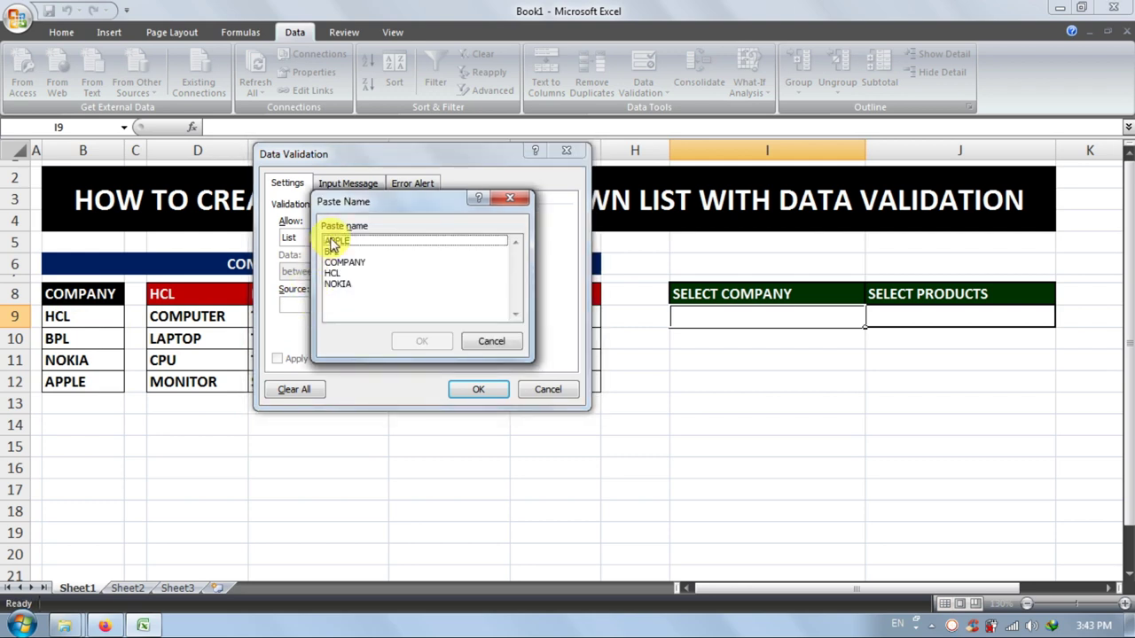
left_click(358, 264)
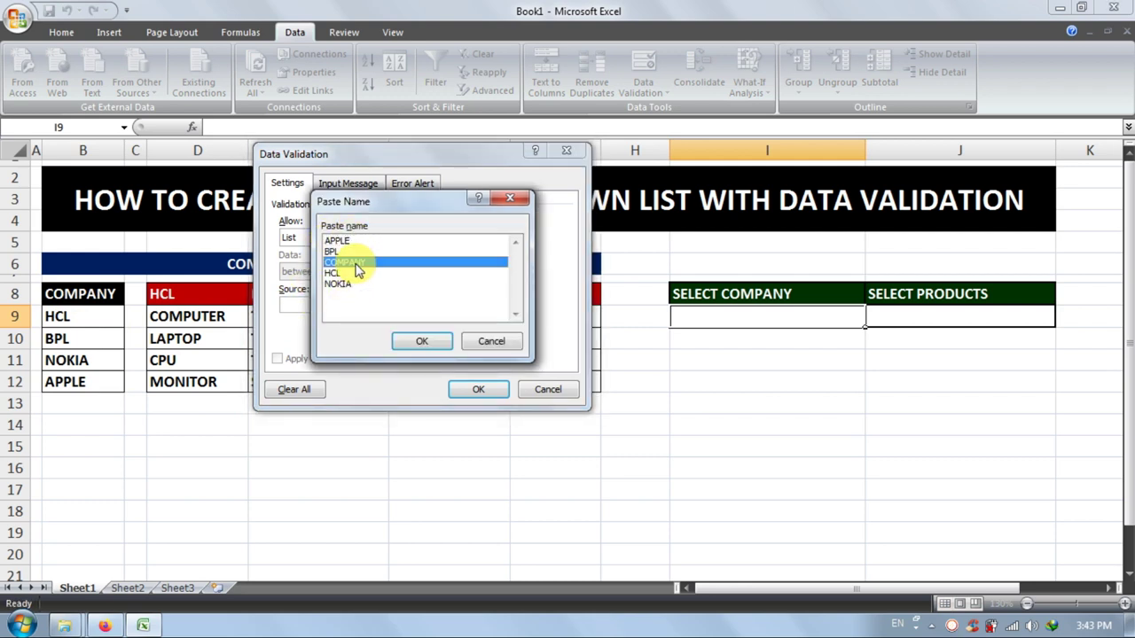
left_click(402, 345)
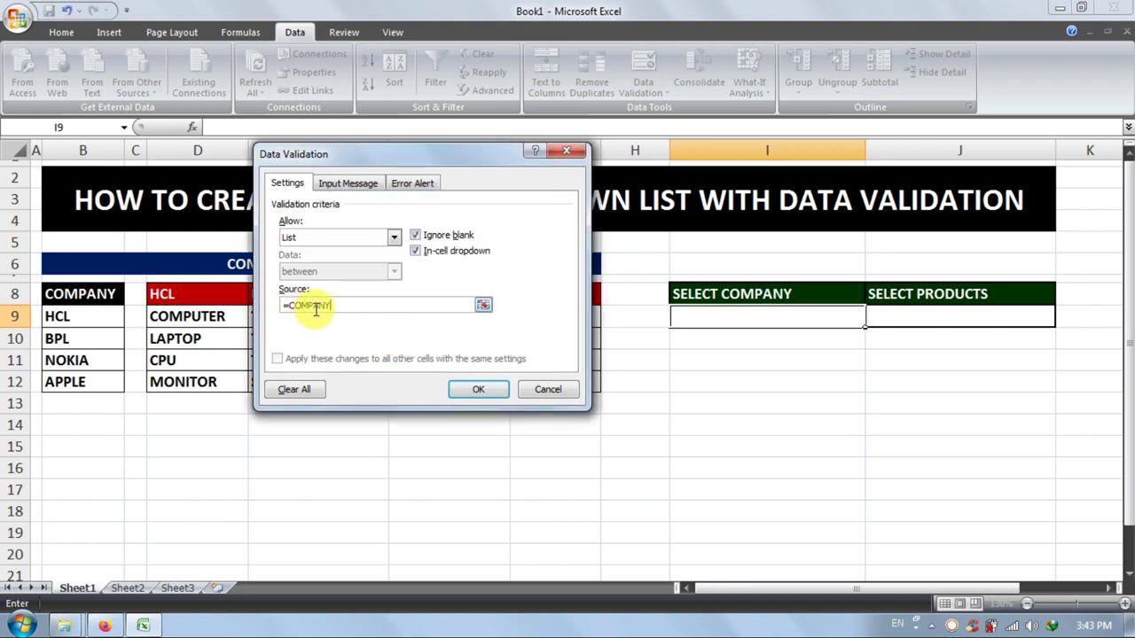
left_click(484, 389)
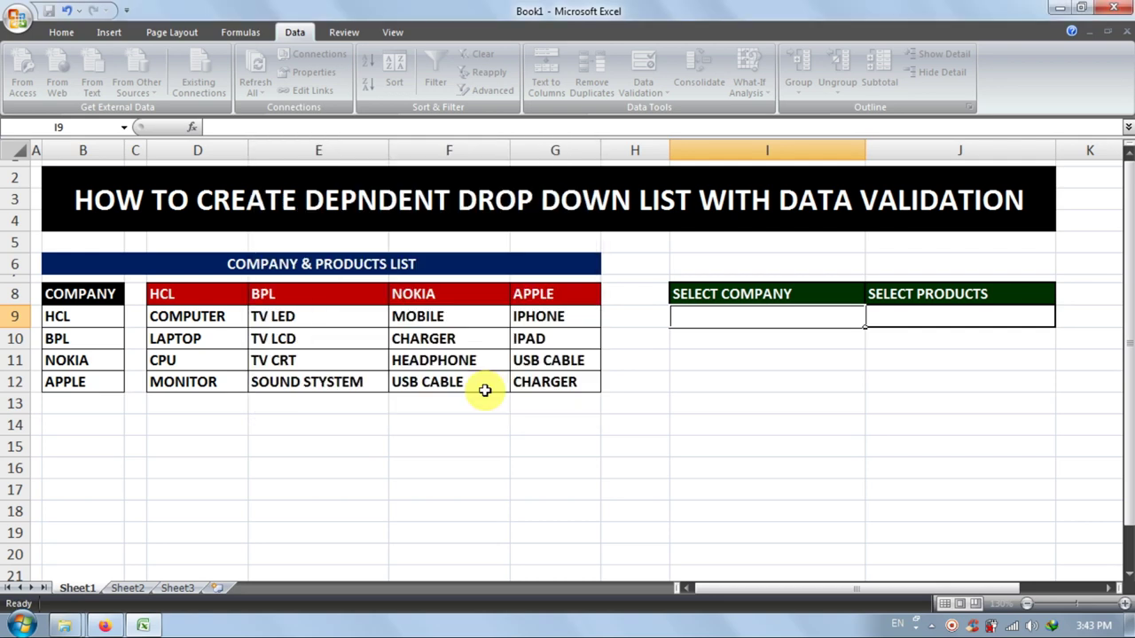
left_click(871, 319)
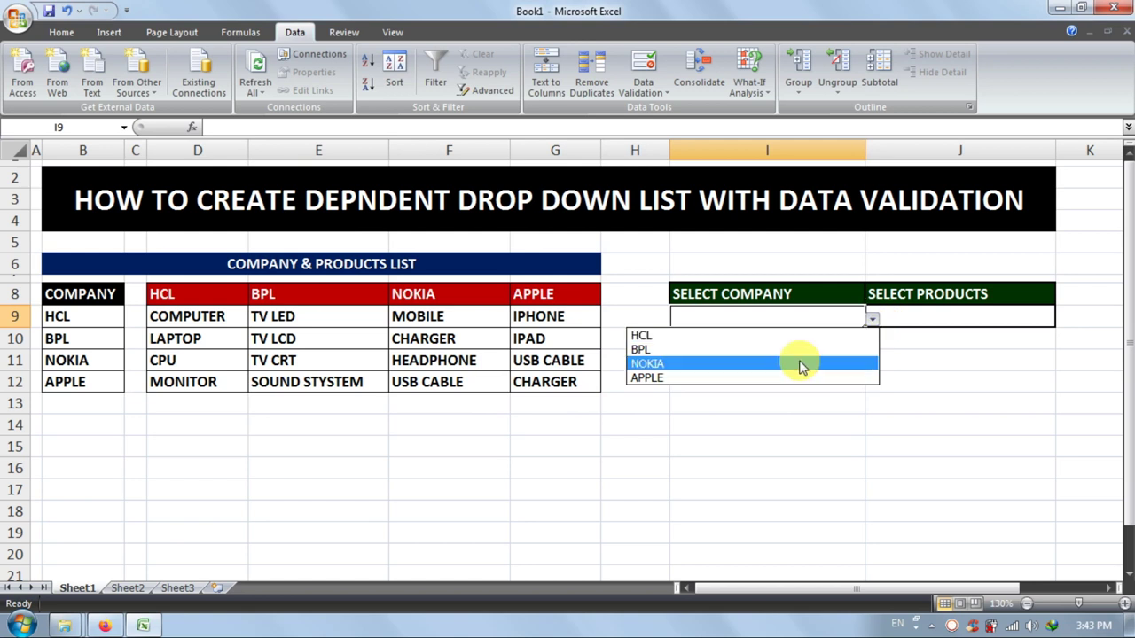
- Pick NOKIA, BPL, HCL, APPLE and NOKIA in turn from I9's dropdown, ending on HCL, then select J9
key("Escape")
left_click(872, 318)
left_click(754, 377)
left_click(871, 319)
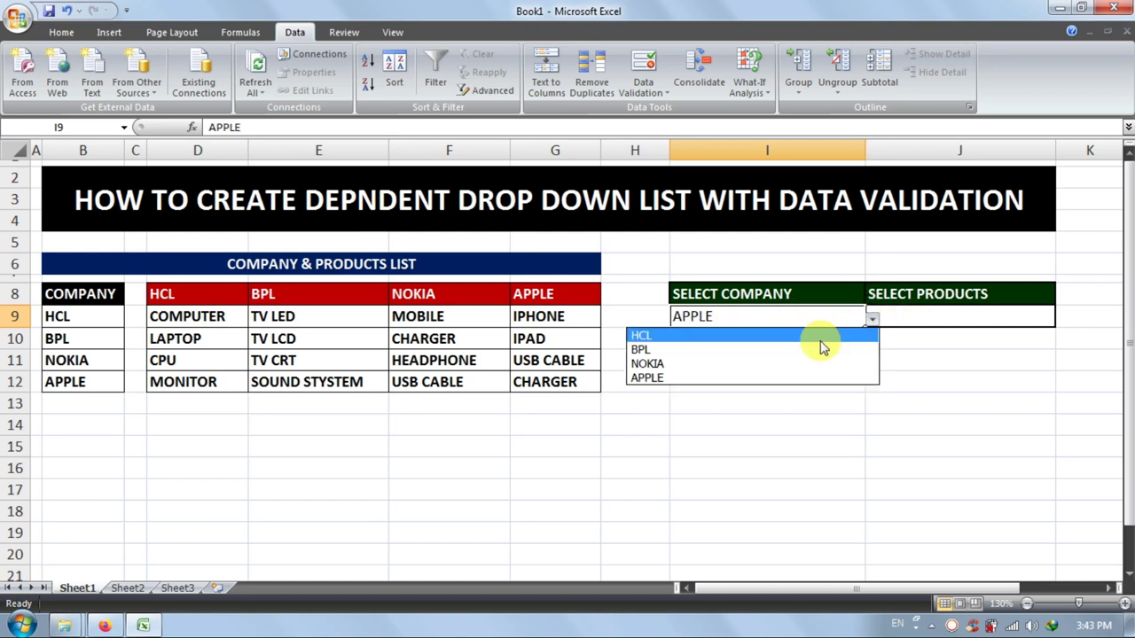
left_click(789, 351)
left_click(870, 321)
left_click(825, 335)
left_click(868, 321)
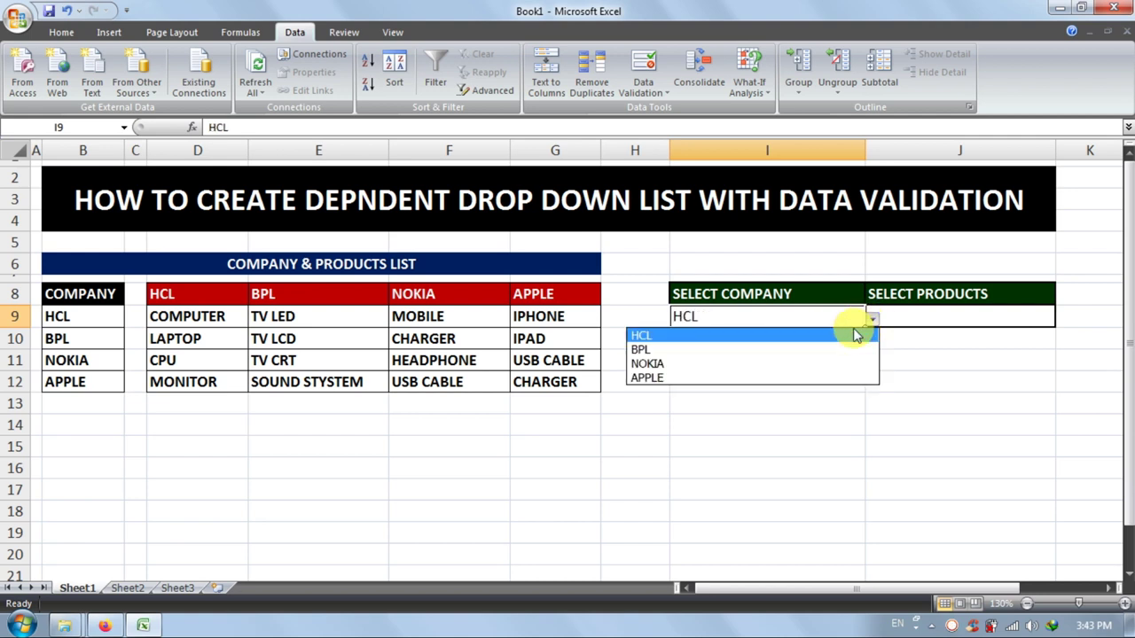
left_click(793, 378)
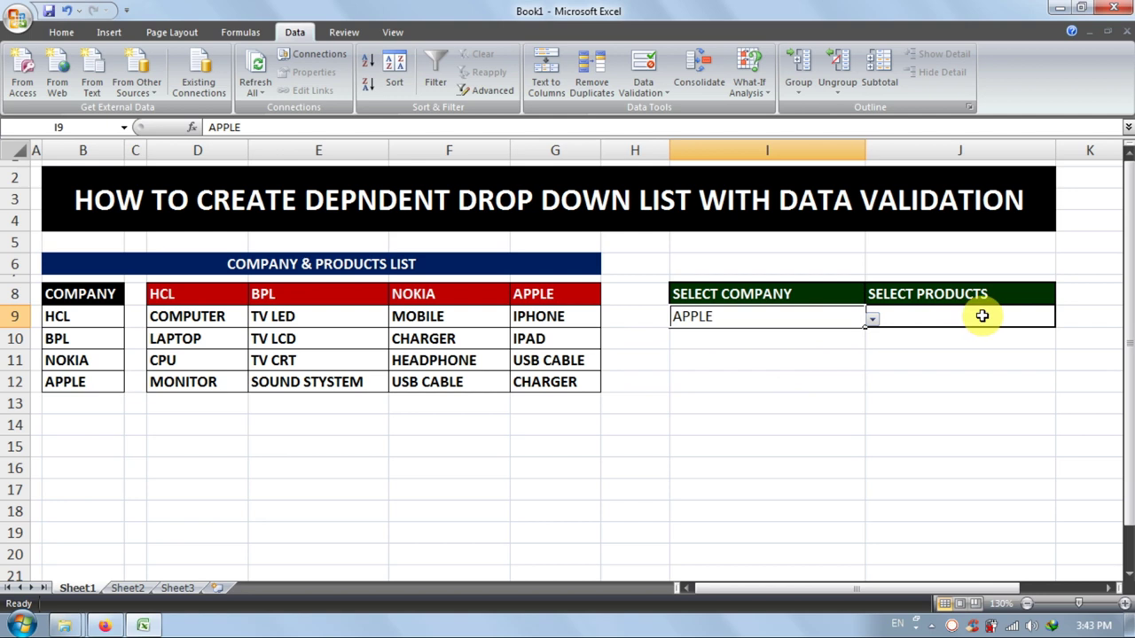
left_click(872, 320)
left_click(801, 364)
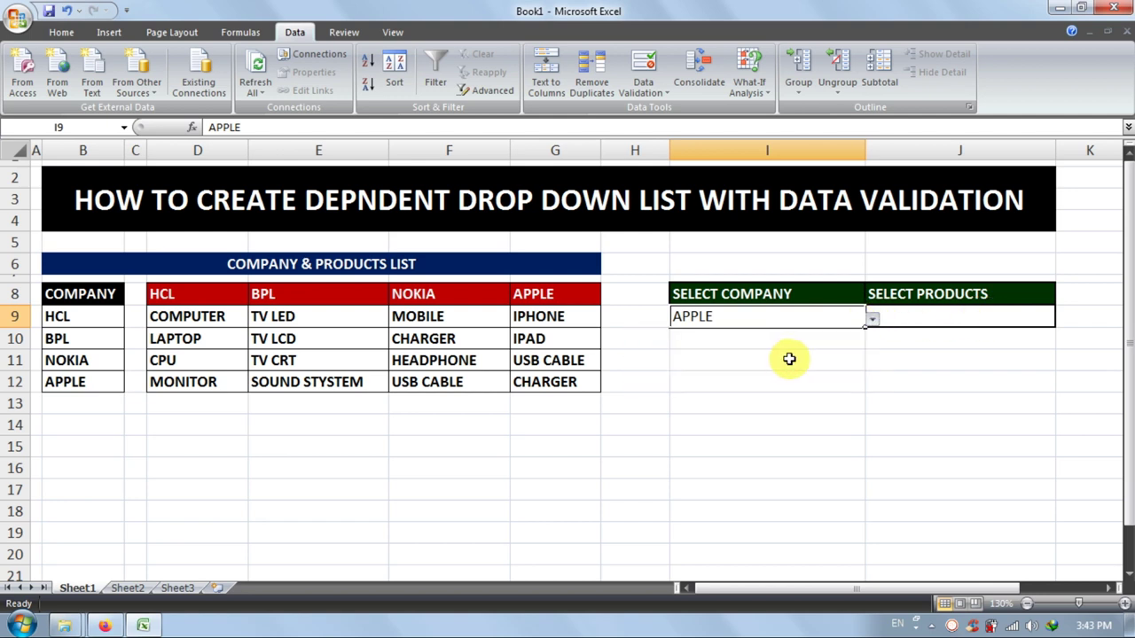
left_click(872, 320)
left_click(839, 336)
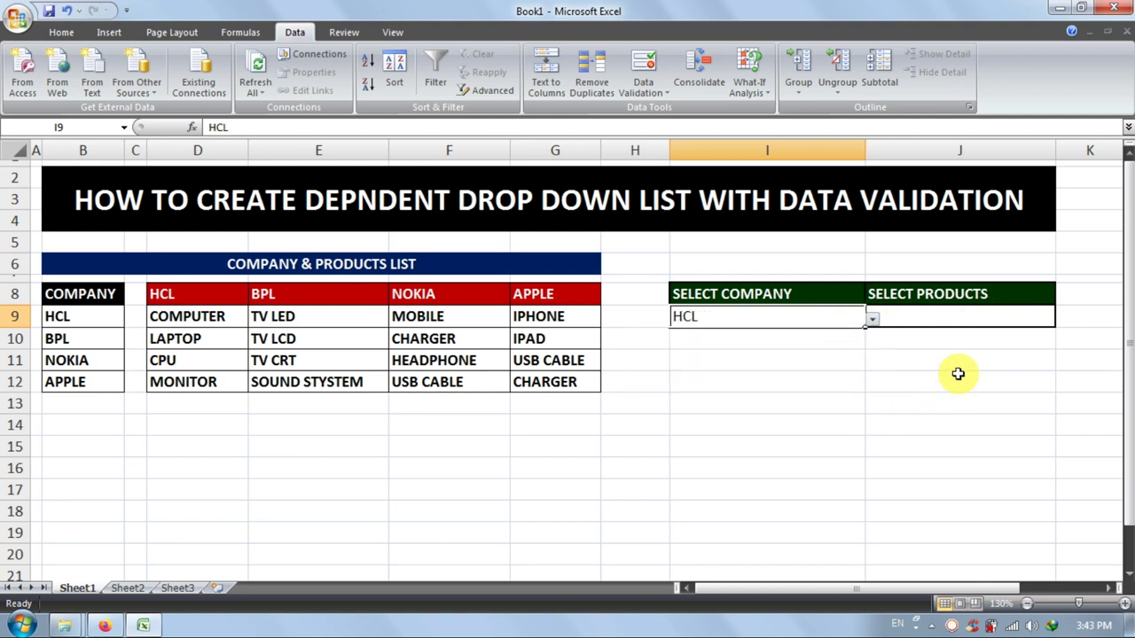
left_click(968, 317)
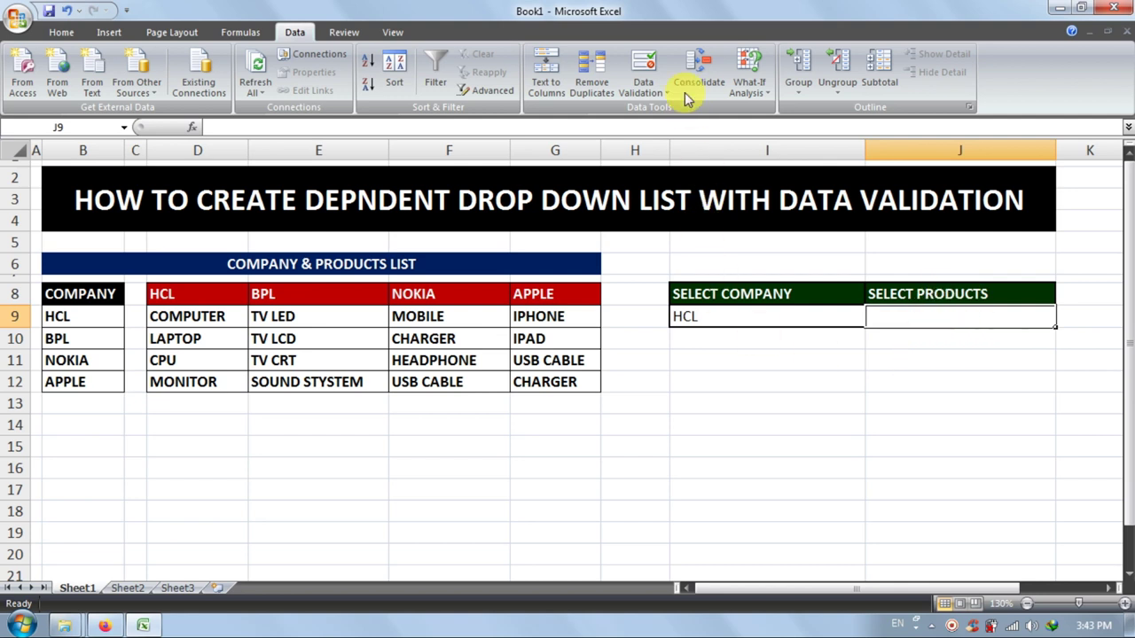
- Open Data Validation for J9 and set Allow to List
left_click(656, 66)
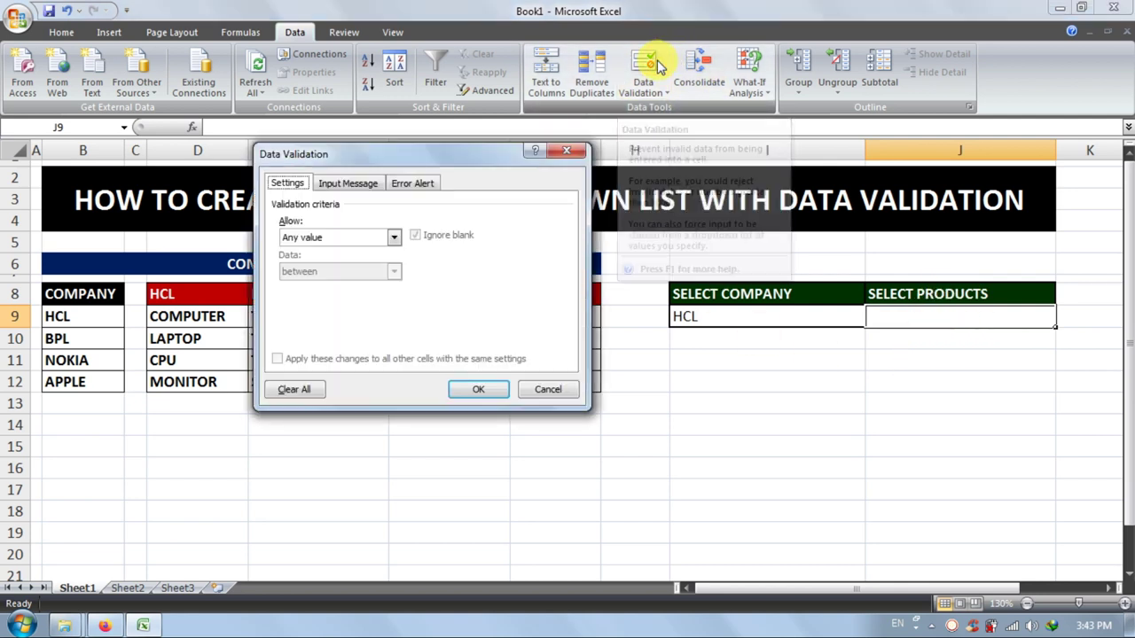
left_click(377, 237)
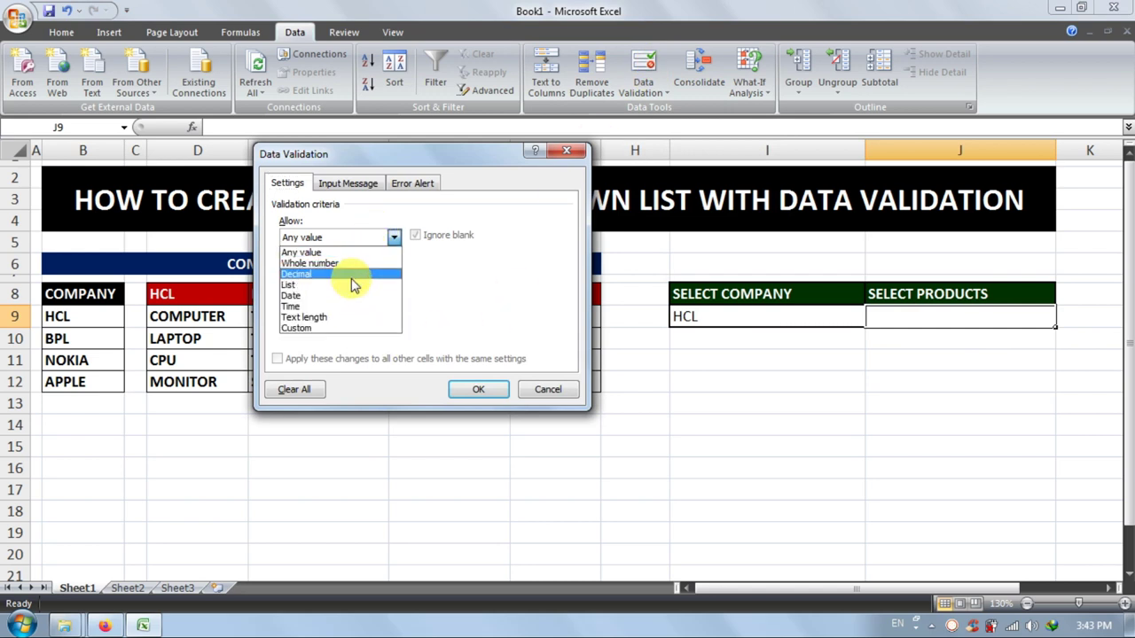
left_click(345, 274)
left_click(362, 235)
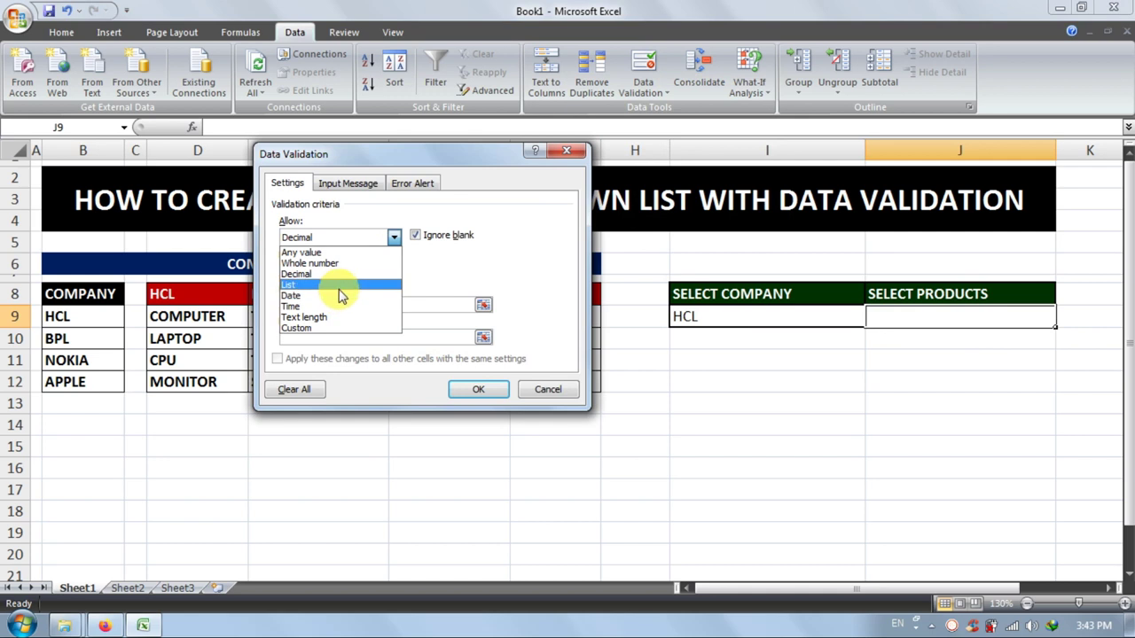
left_click(341, 285)
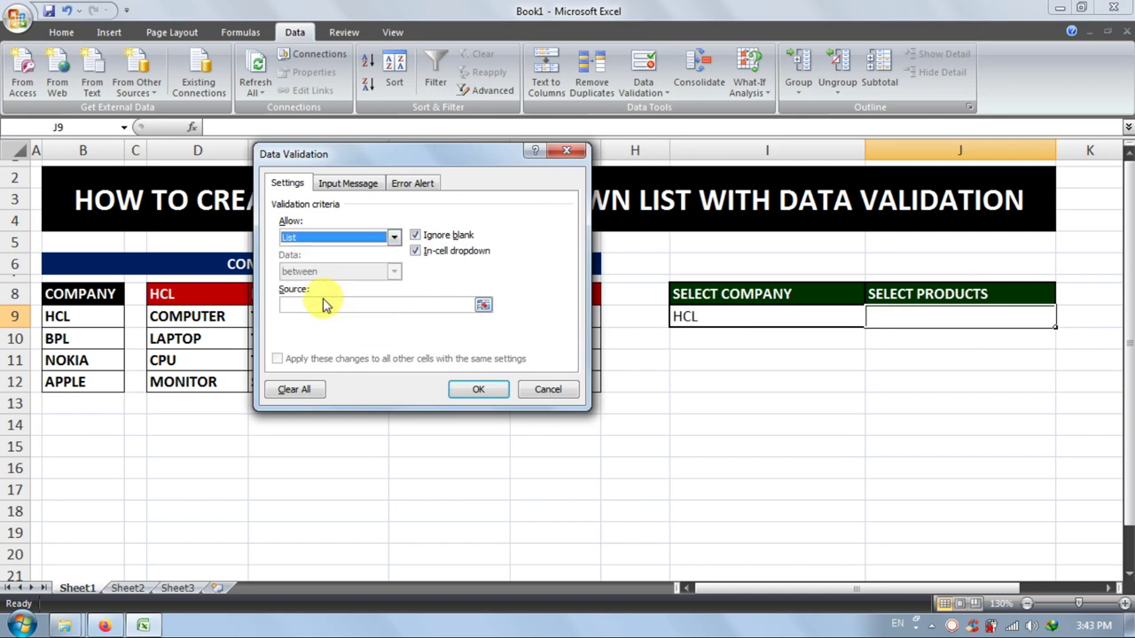
left_click(323, 304)
left_click_drag(430, 153, 441, 211)
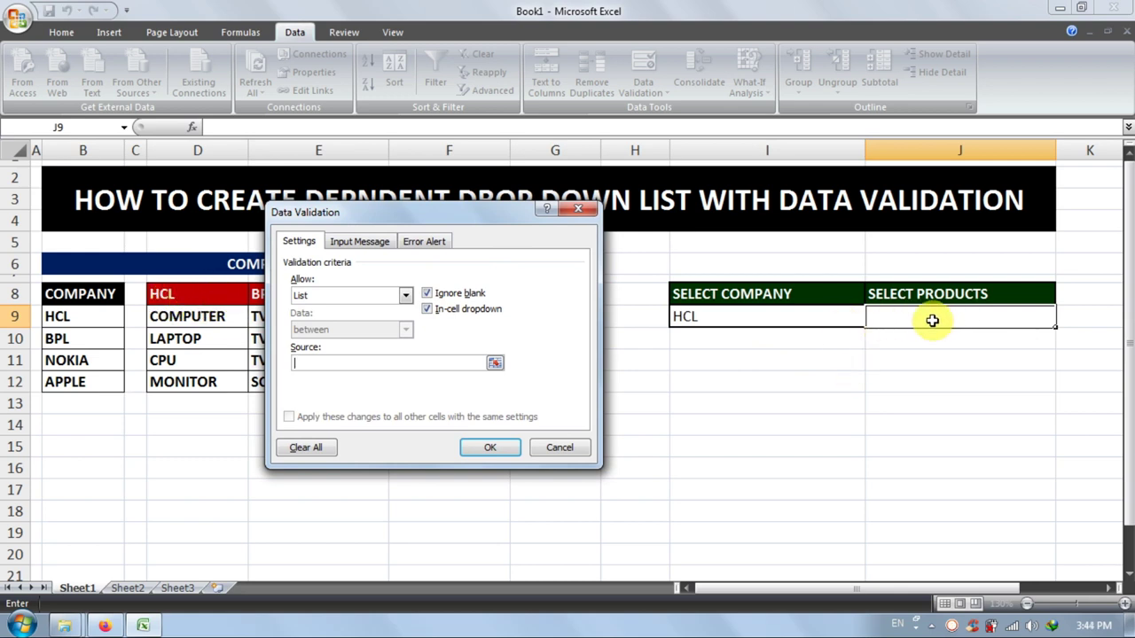
- Enter an INDIRECT source referencing $I$9 and apply it, which Excel rejects as a formula error
left_click(373, 361)
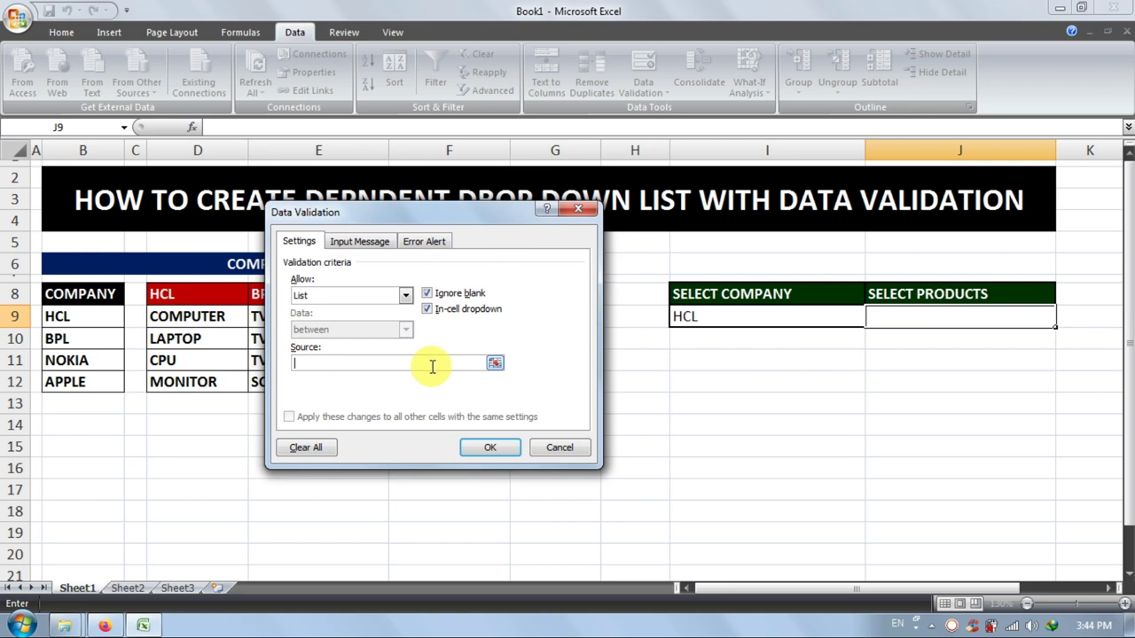
key("F3")
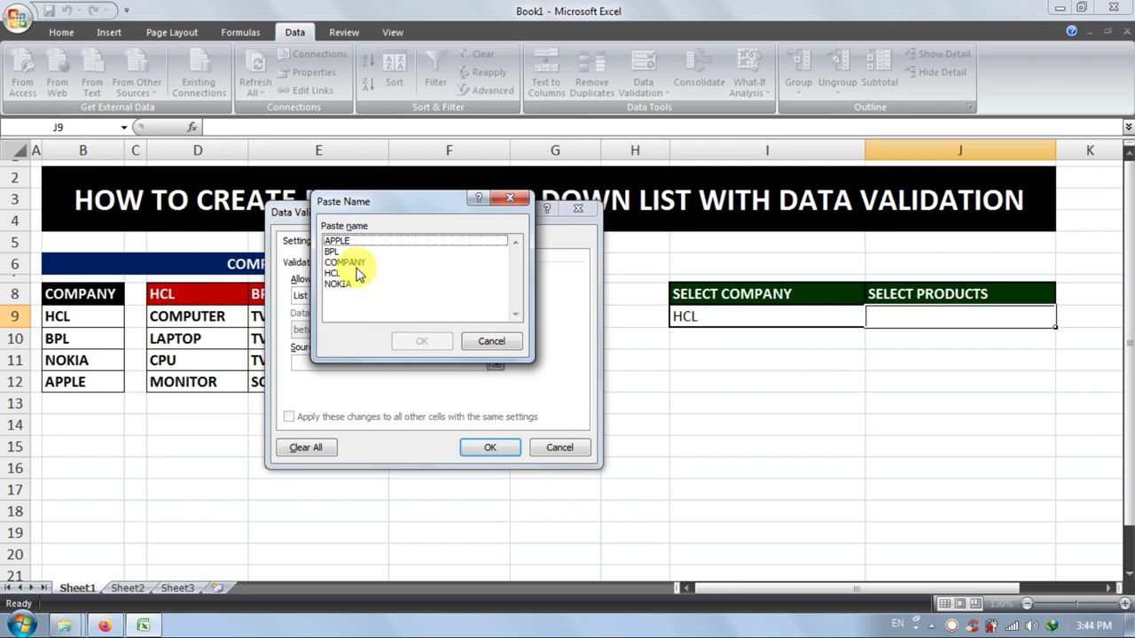
left_click(491, 346)
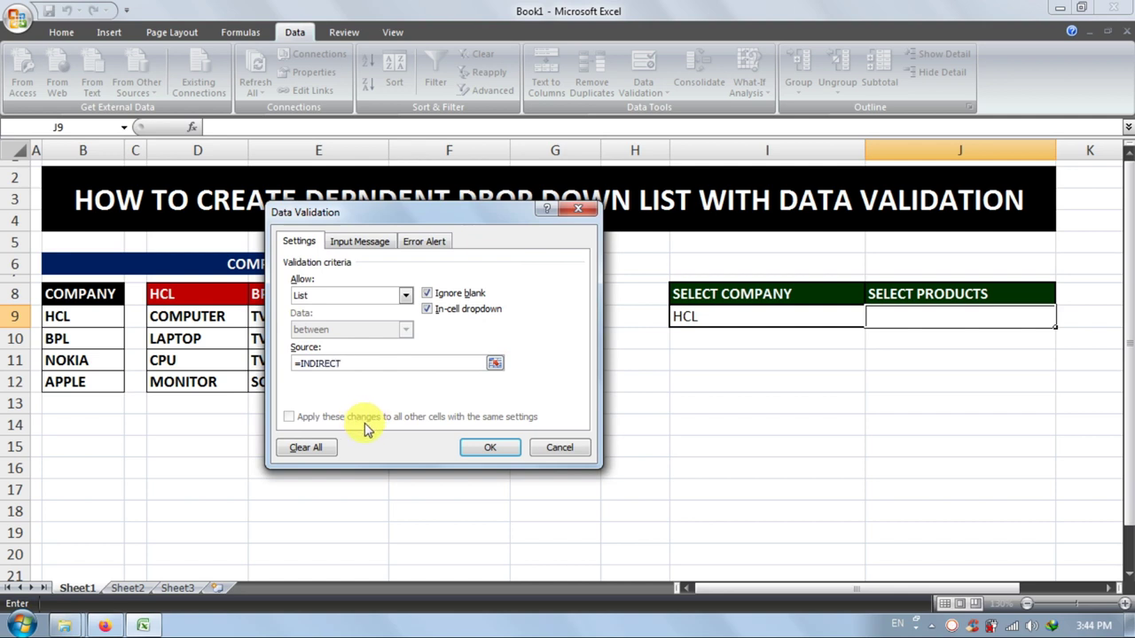
left_click(726, 317)
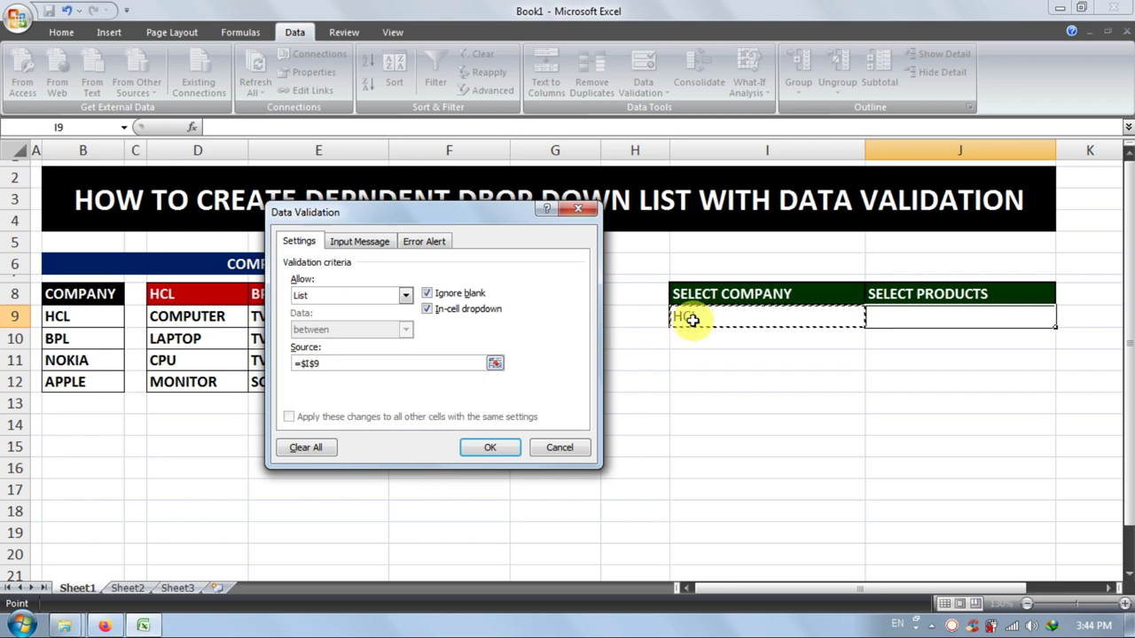
key("BackSpace")
key("BackSpace")
key("BackSpace")
key("BackSpace")
type("I")
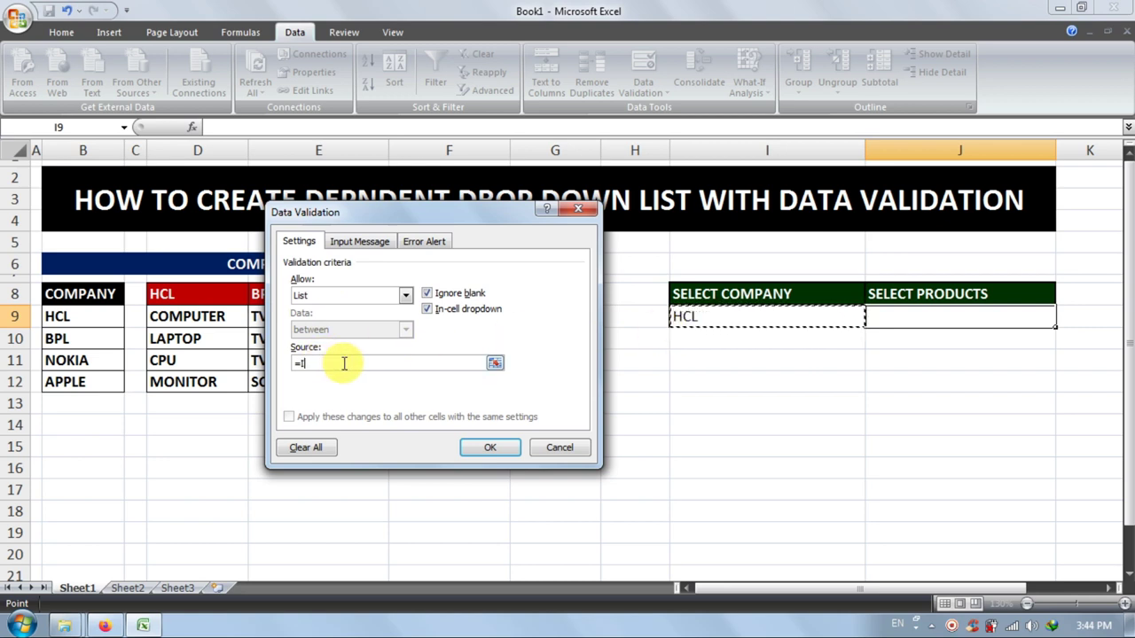
type("NDIRECT(")
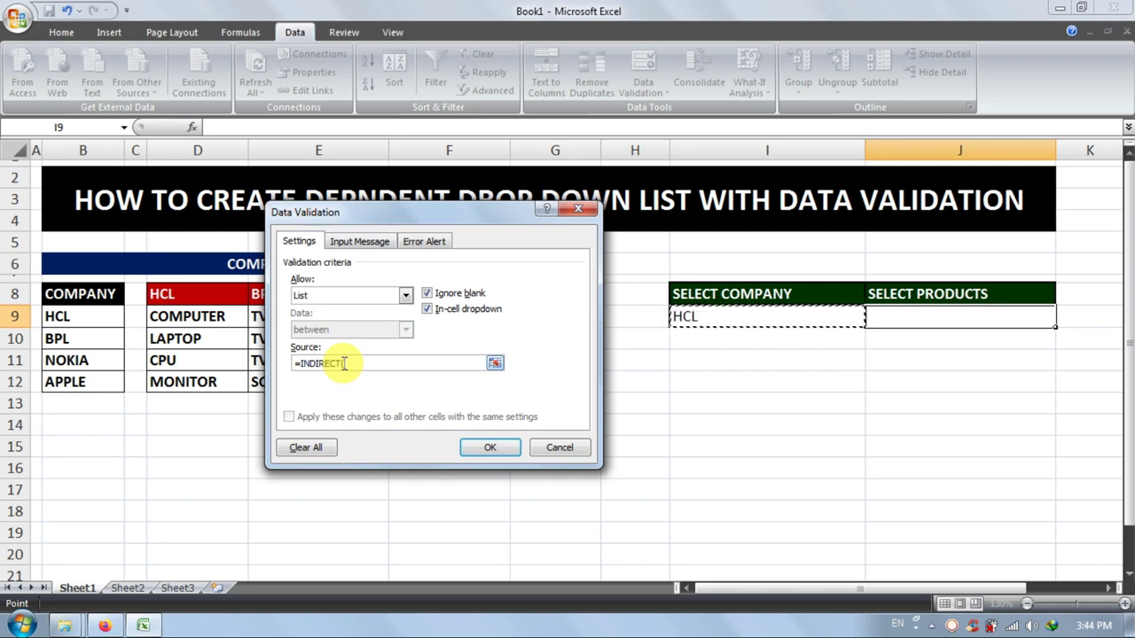
left_click(709, 316)
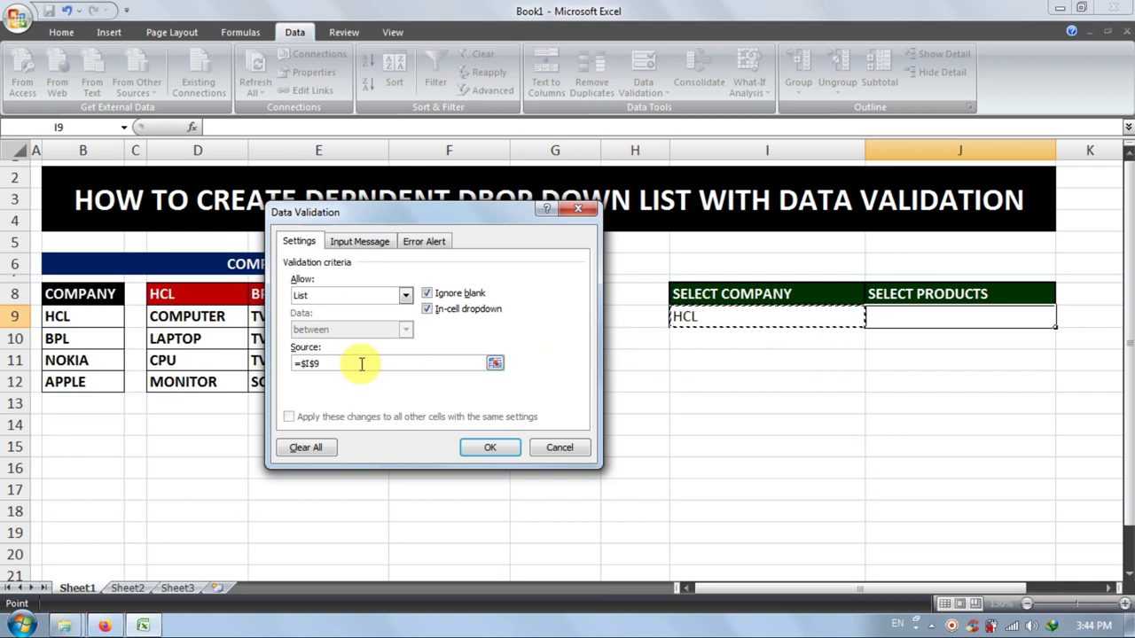
type(")")
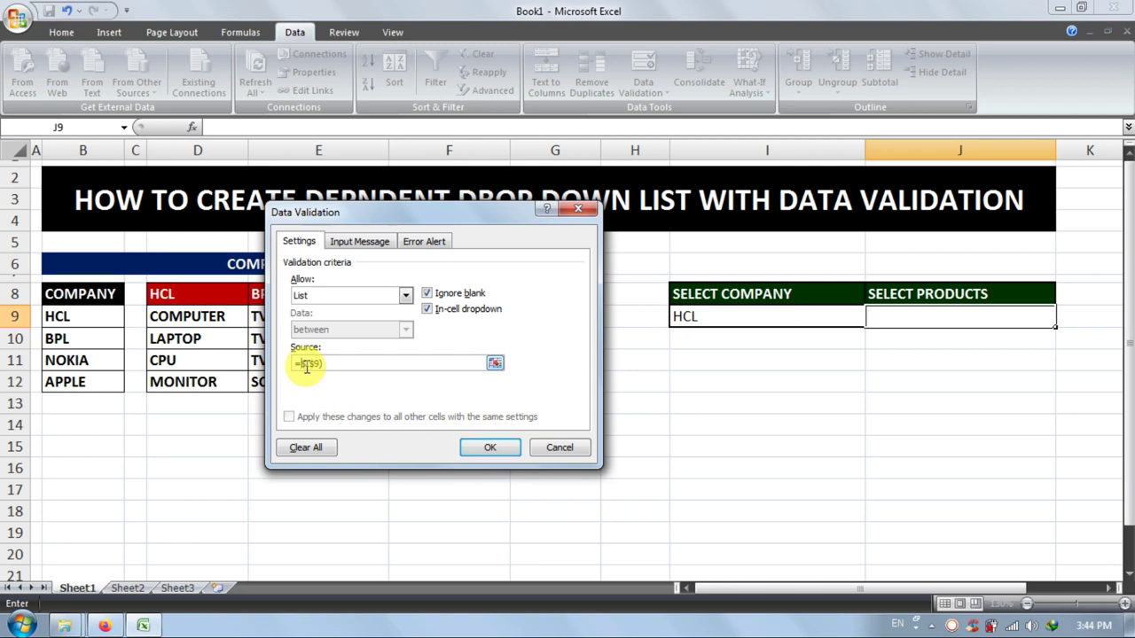
left_click(485, 448)
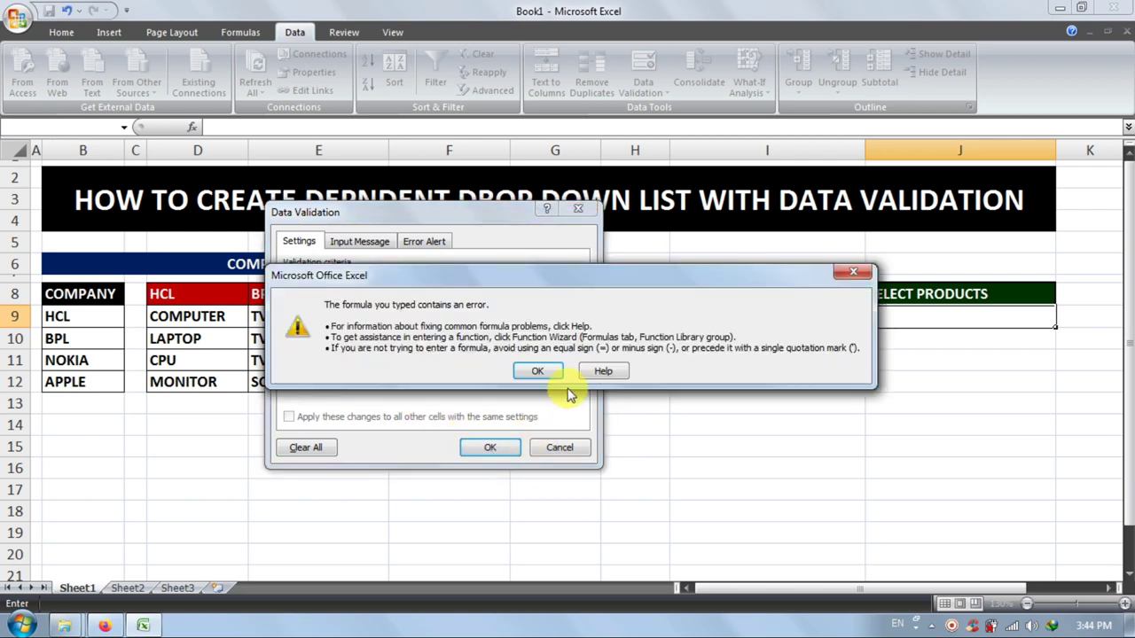
- Dismiss the formula error, cancel the validation dialog and reselect J9
left_click(853, 271)
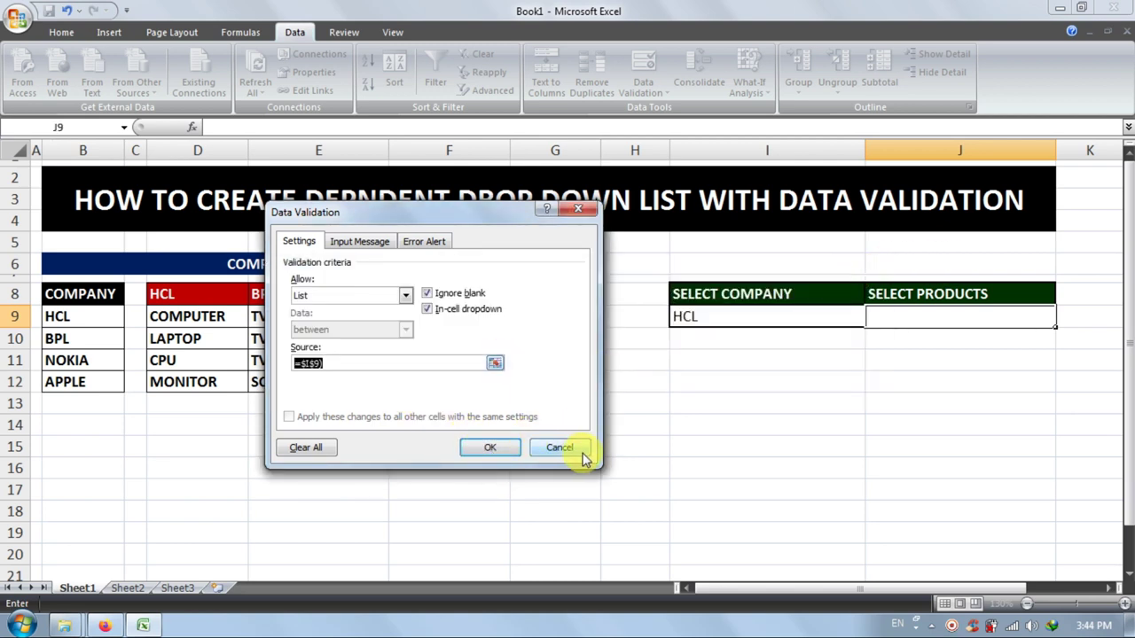
left_click(566, 448)
left_click(965, 359)
left_click(953, 312)
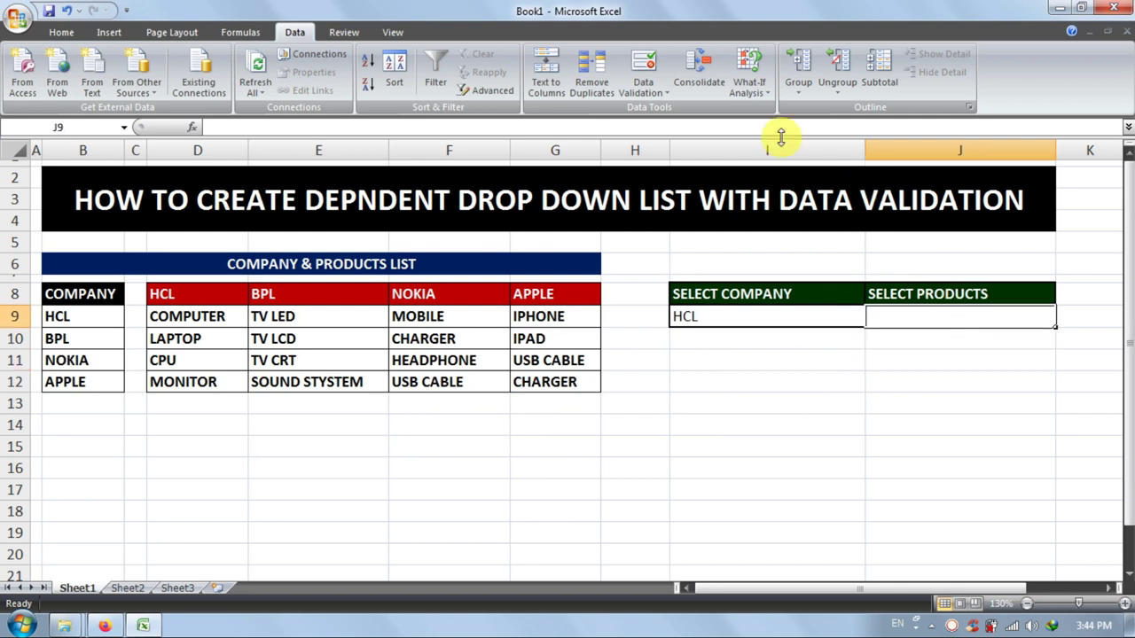
- Set J9's validation to List with source =INDIRECT($I$9) and apply it
left_click(661, 70)
left_click(330, 300)
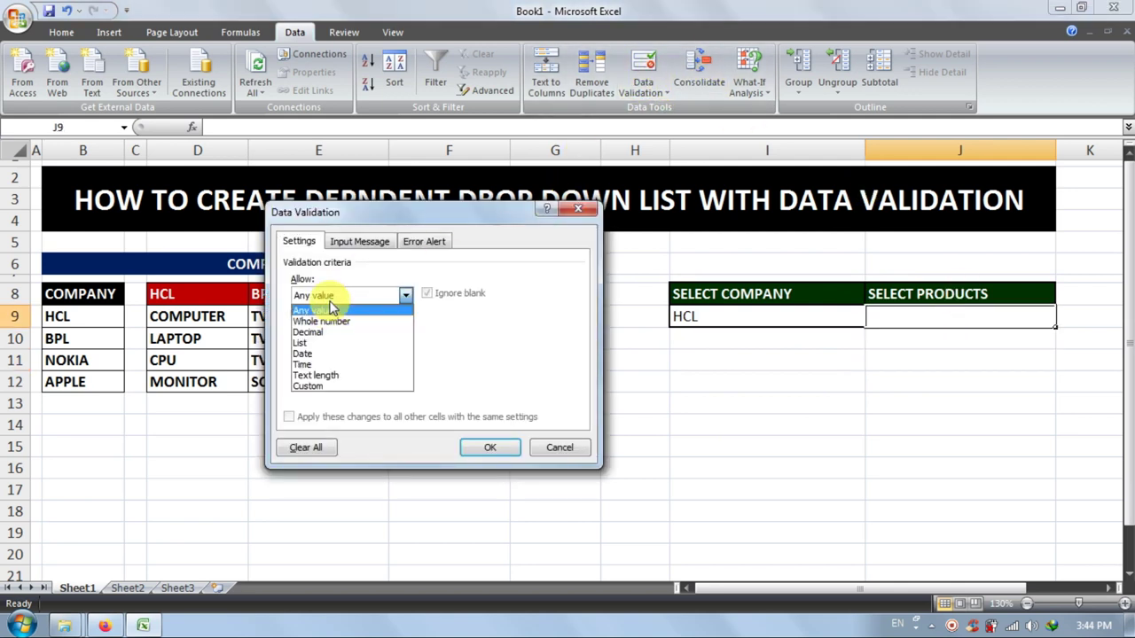
left_click(325, 344)
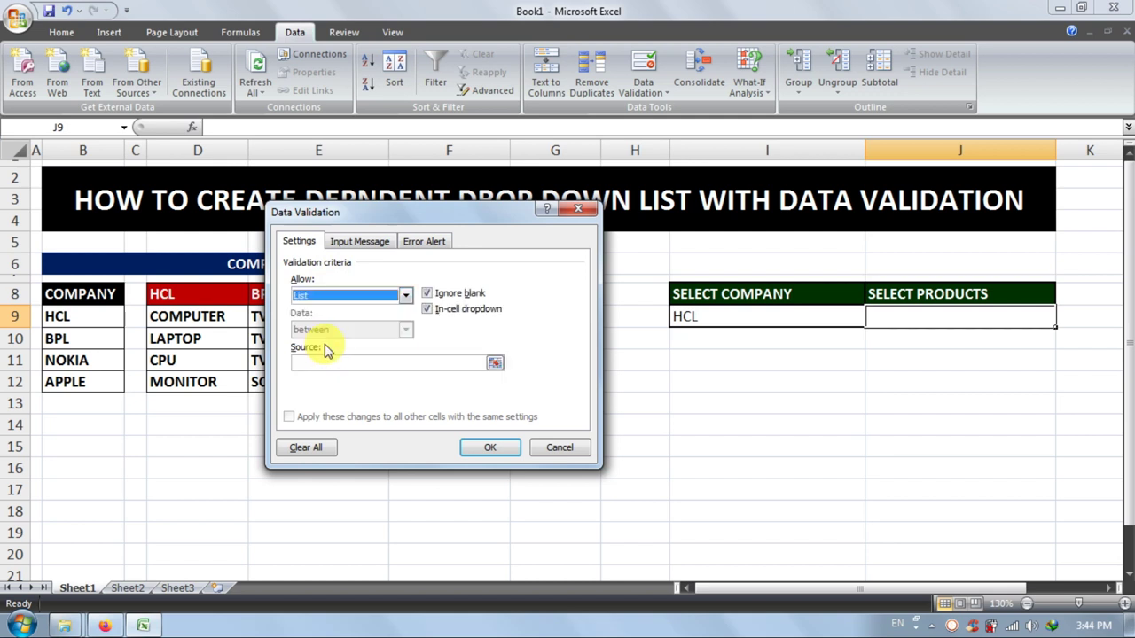
left_click(332, 364)
type("=INDIRECT(")
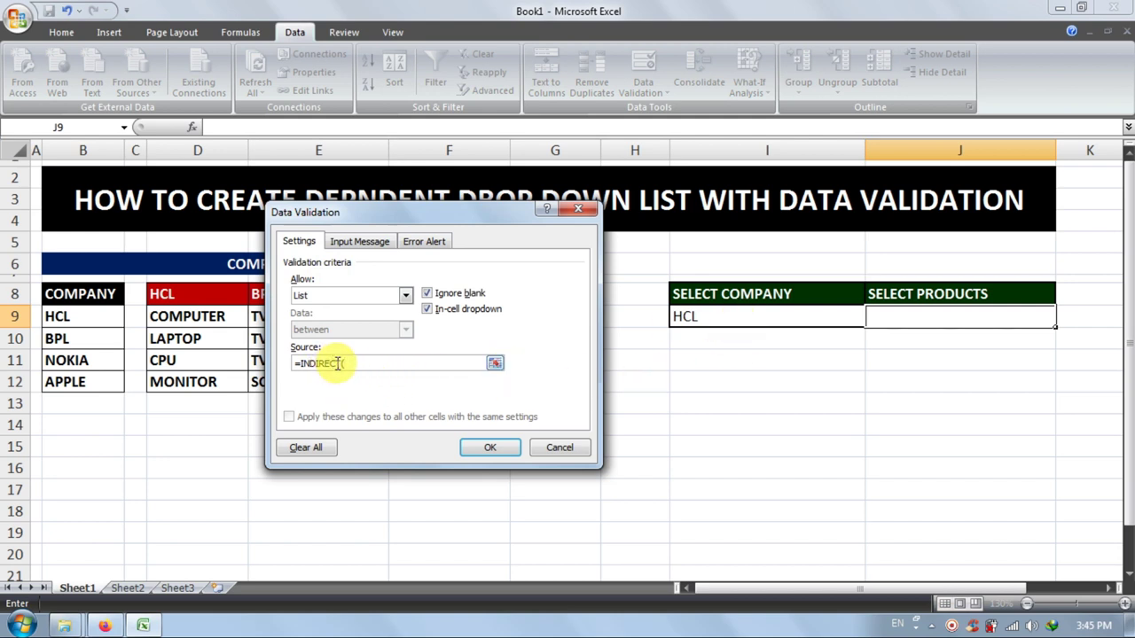
mouse_move(340, 364)
left_mouse_down()
mouse_move(286, 372)
mouse_move(352, 362)
mouse_move(306, 370)
left_mouse_up()
right_click(307, 366)
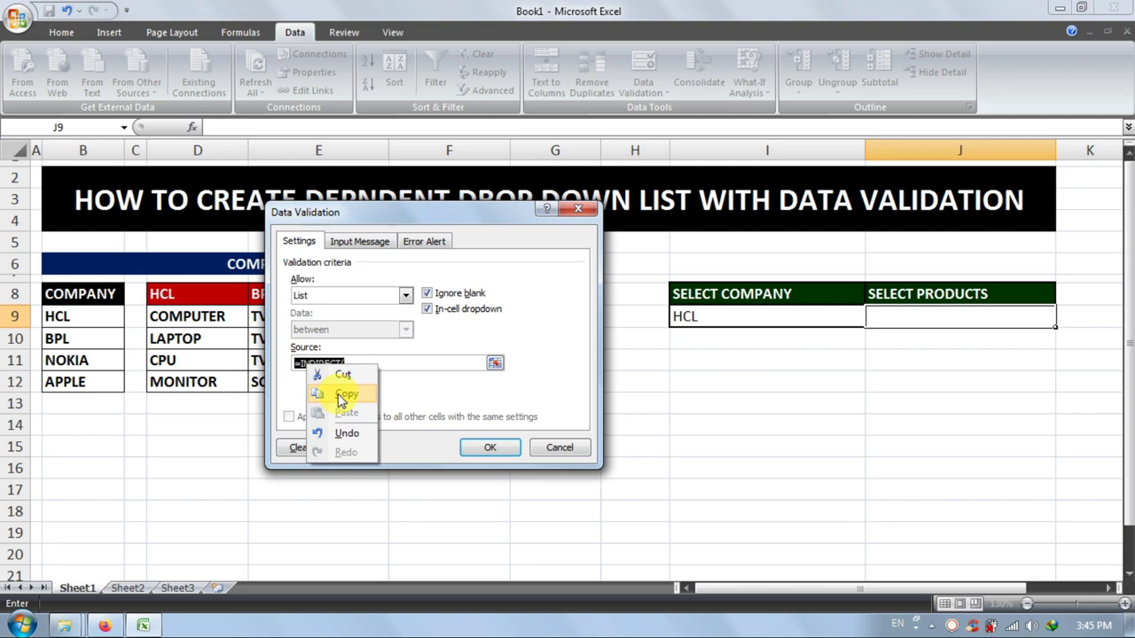
left_click(342, 395)
left_click(355, 363)
left_click(726, 317)
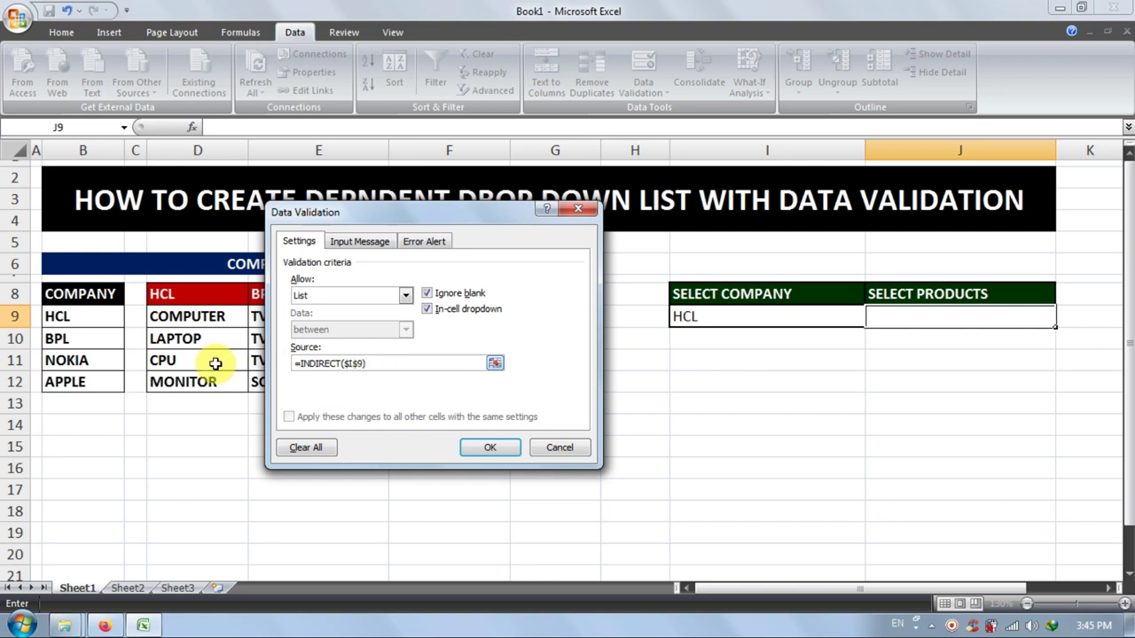
left_click(488, 449)
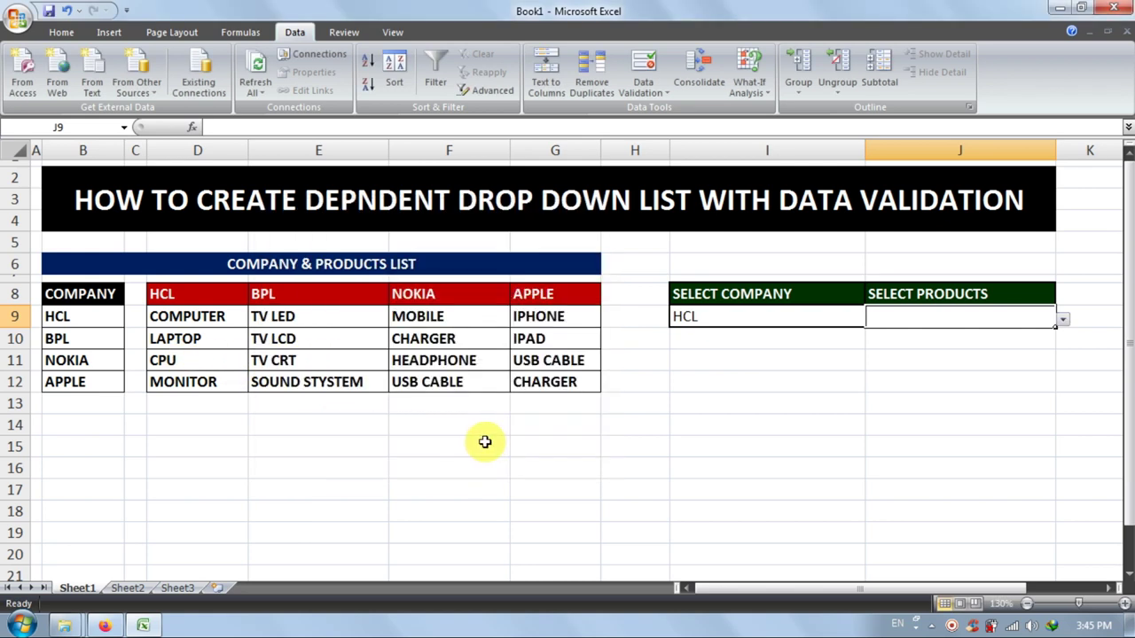
- Switch I9 to BPL and view BPL's products in J9's dropdown
left_click(1062, 322)
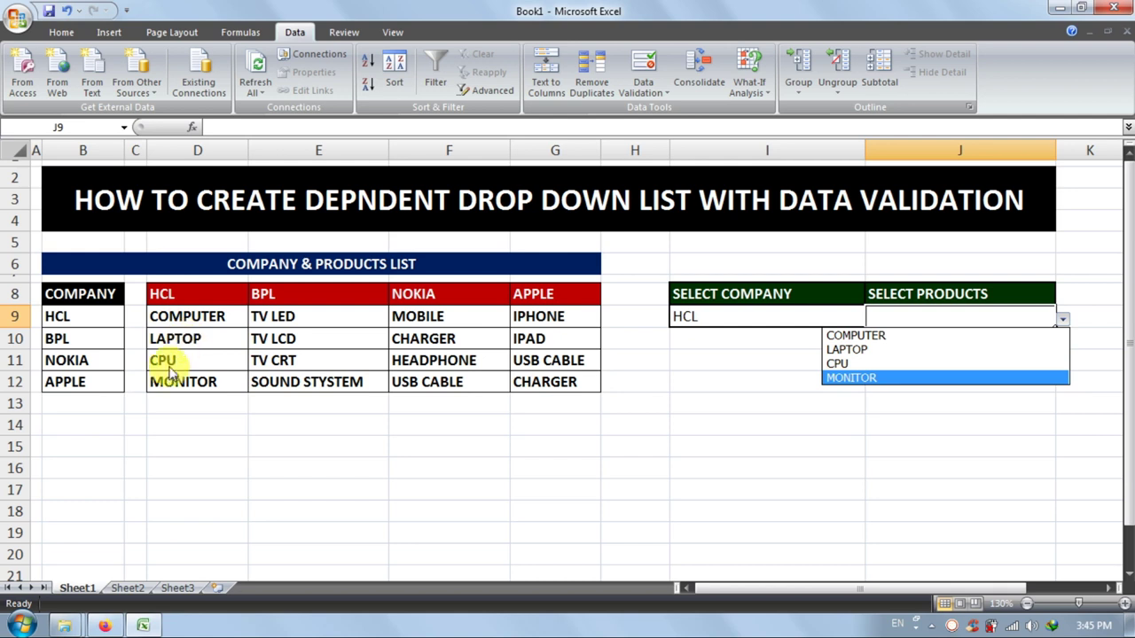
left_click(722, 316)
left_click(780, 312)
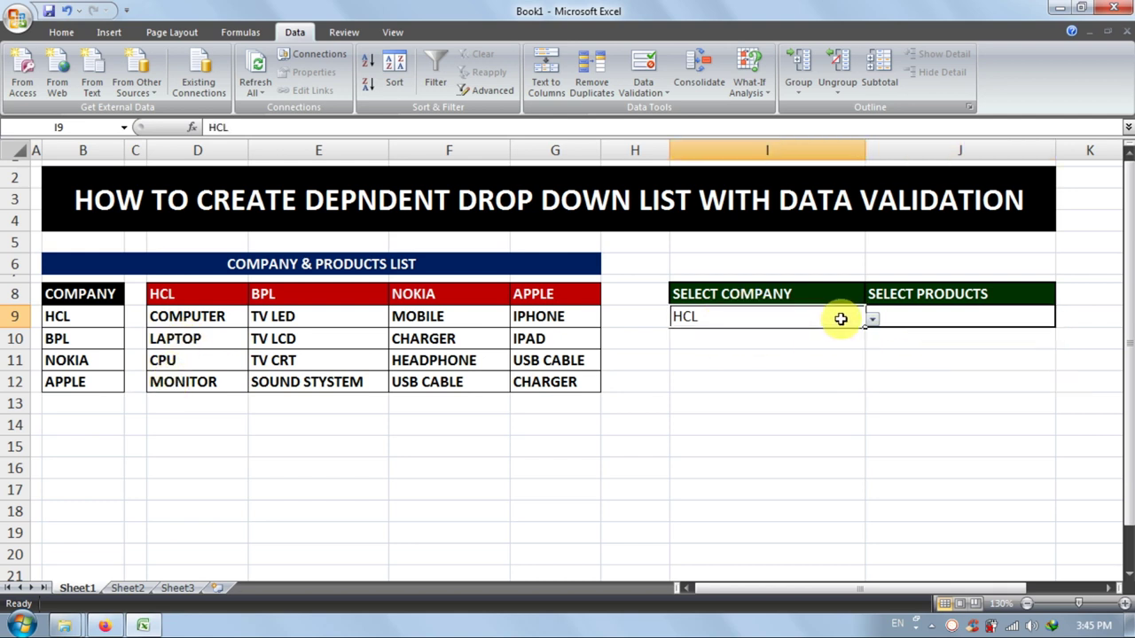
left_click(872, 321)
left_click(784, 356)
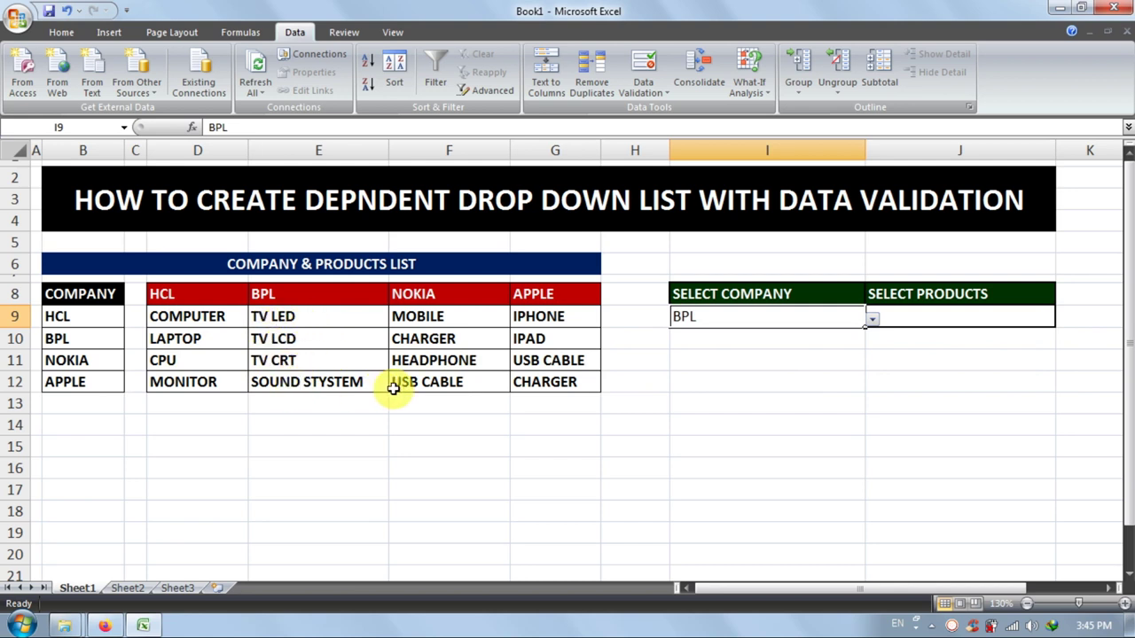
left_click(1000, 317)
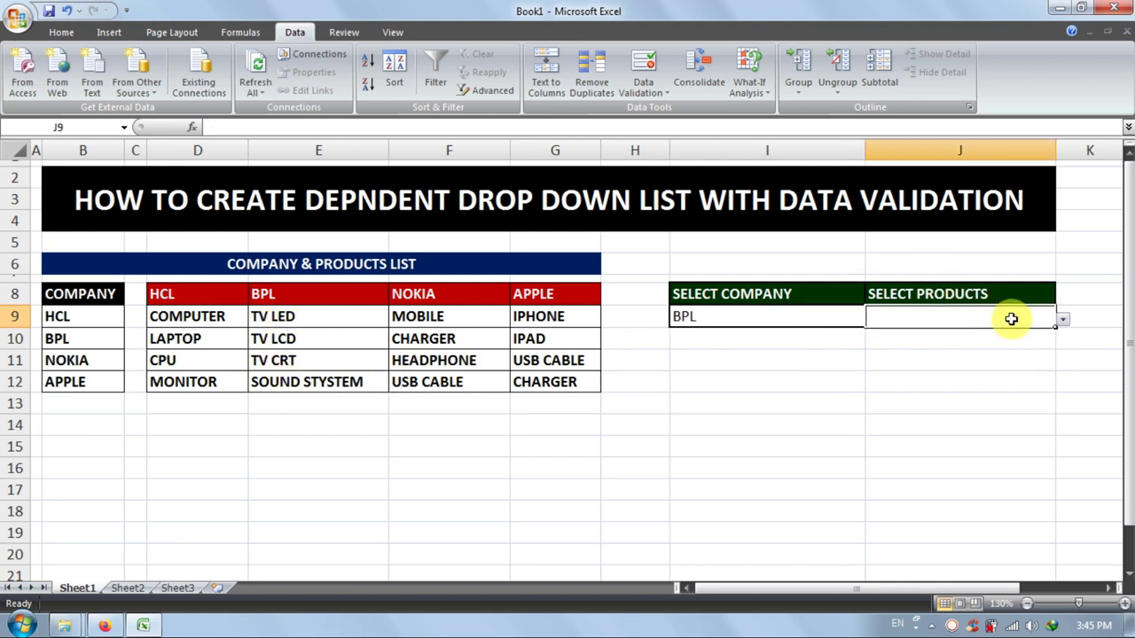
left_click(1063, 319)
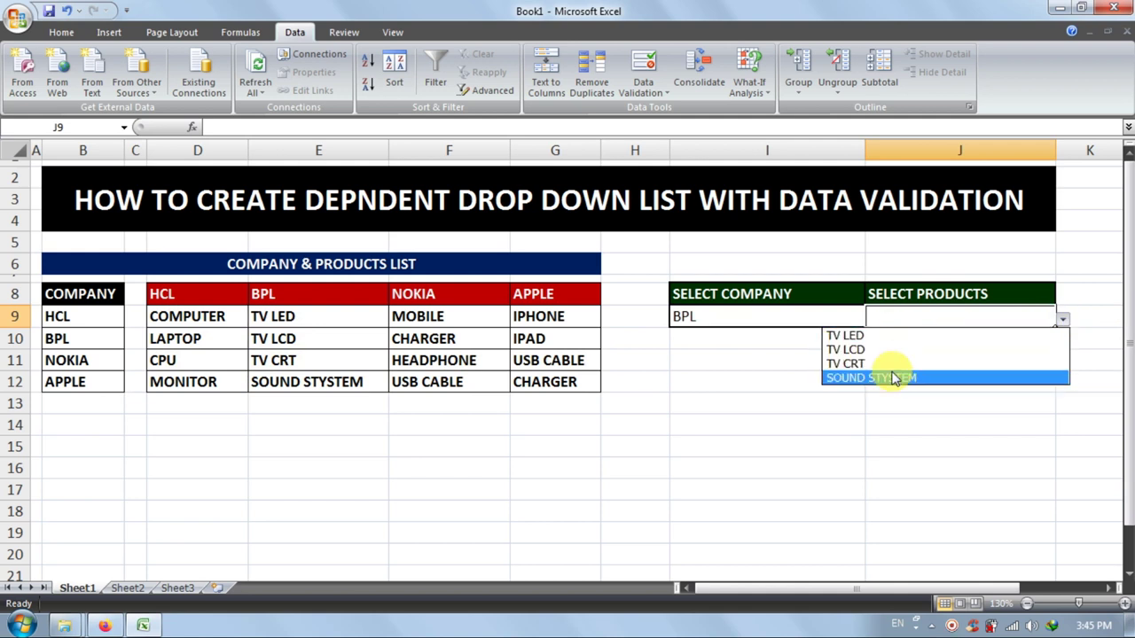
- Switch I9 to NOKIA and choose CHARGER from J9's product list
left_click(788, 321)
left_click(840, 313)
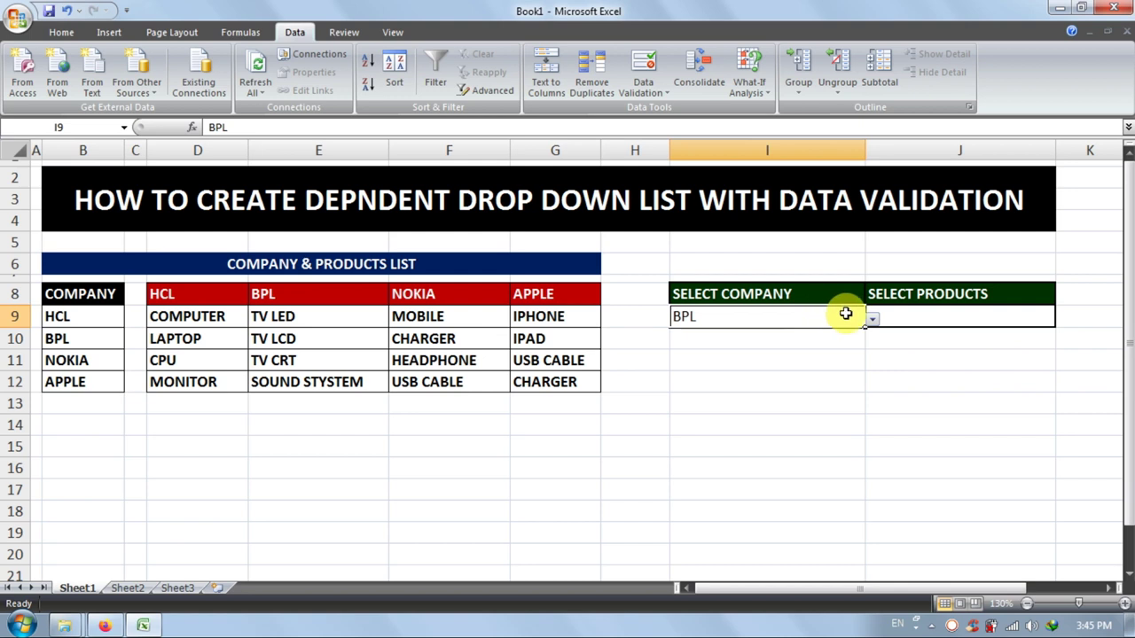
left_click(872, 320)
left_click(794, 364)
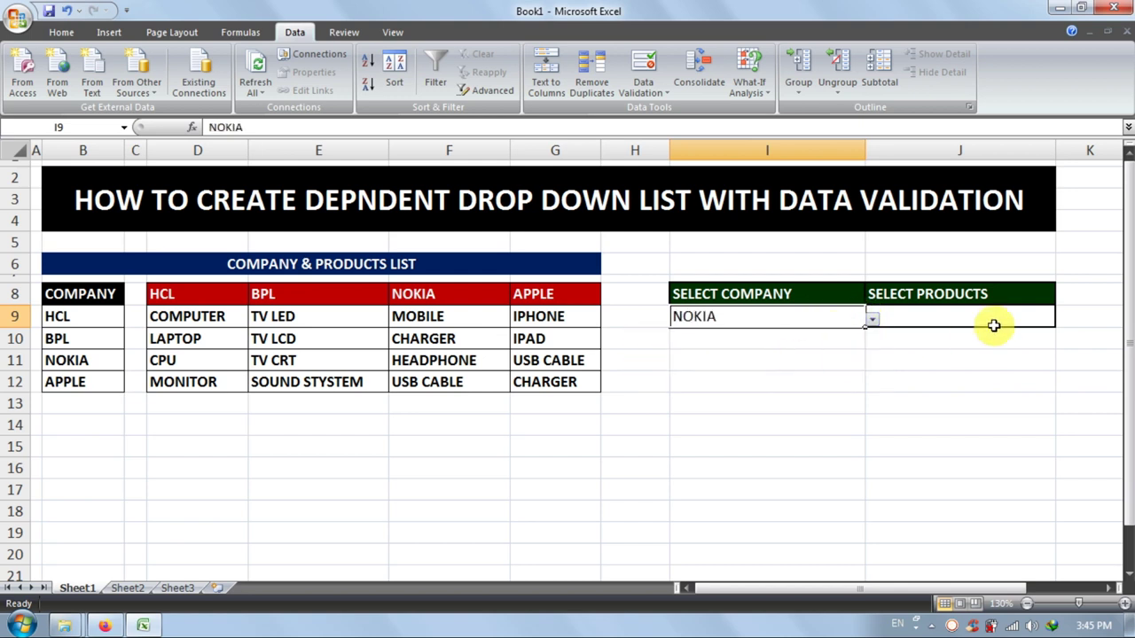
left_click(994, 325)
left_click(1062, 319)
left_click(963, 349)
left_click(853, 359)
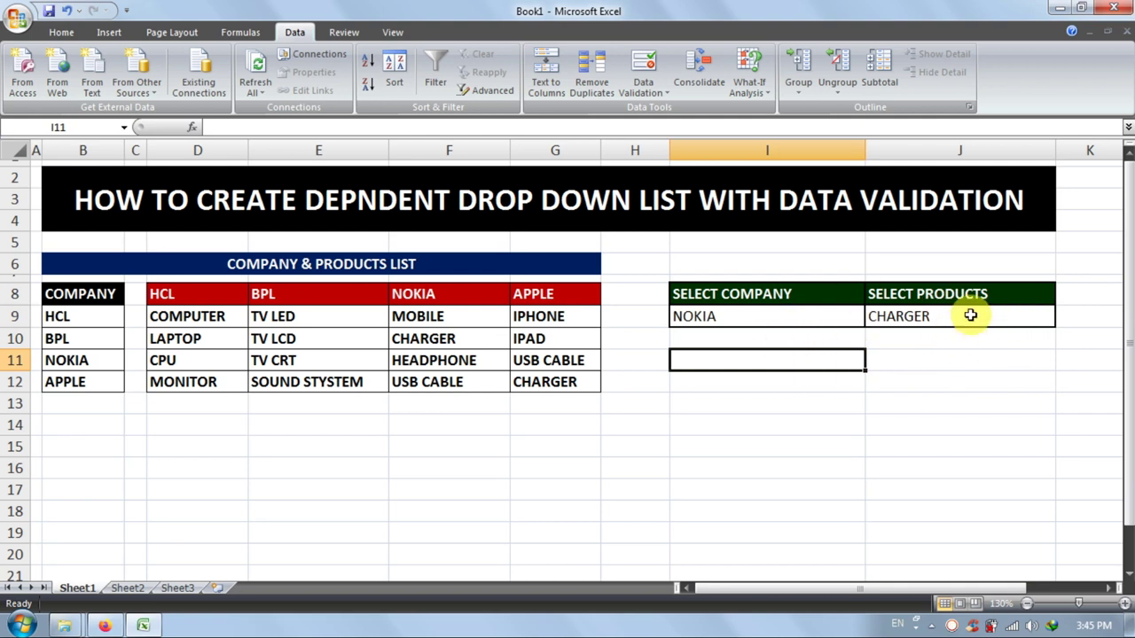
left_click(961, 316)
left_click(61, 32)
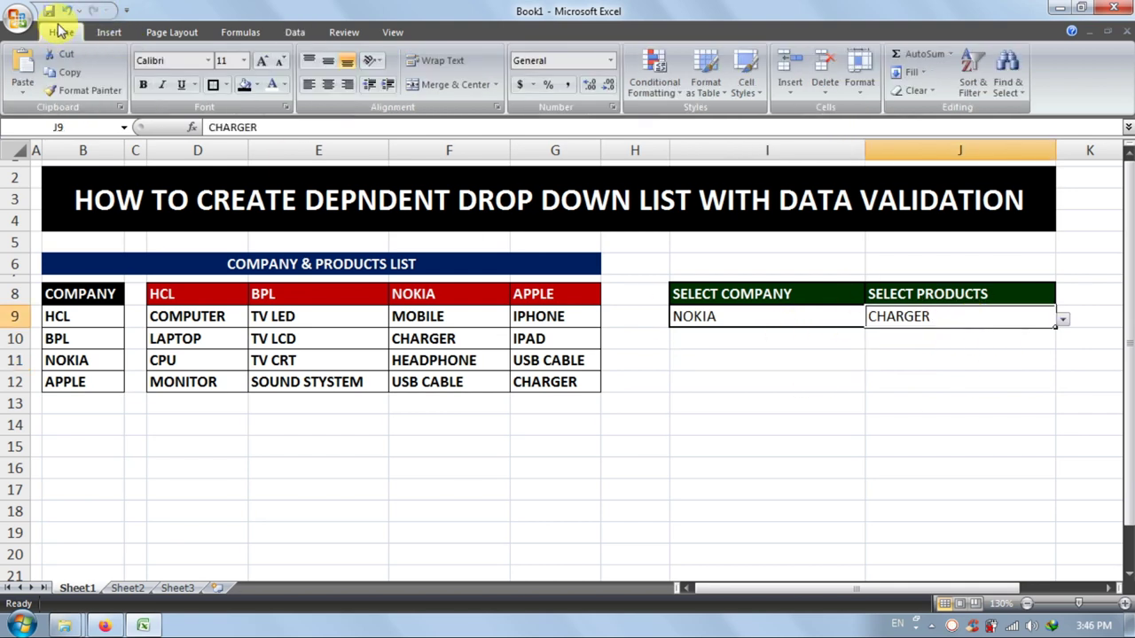
- Undo the recent changes, check the company in I9 and select J9
left_click(67, 11)
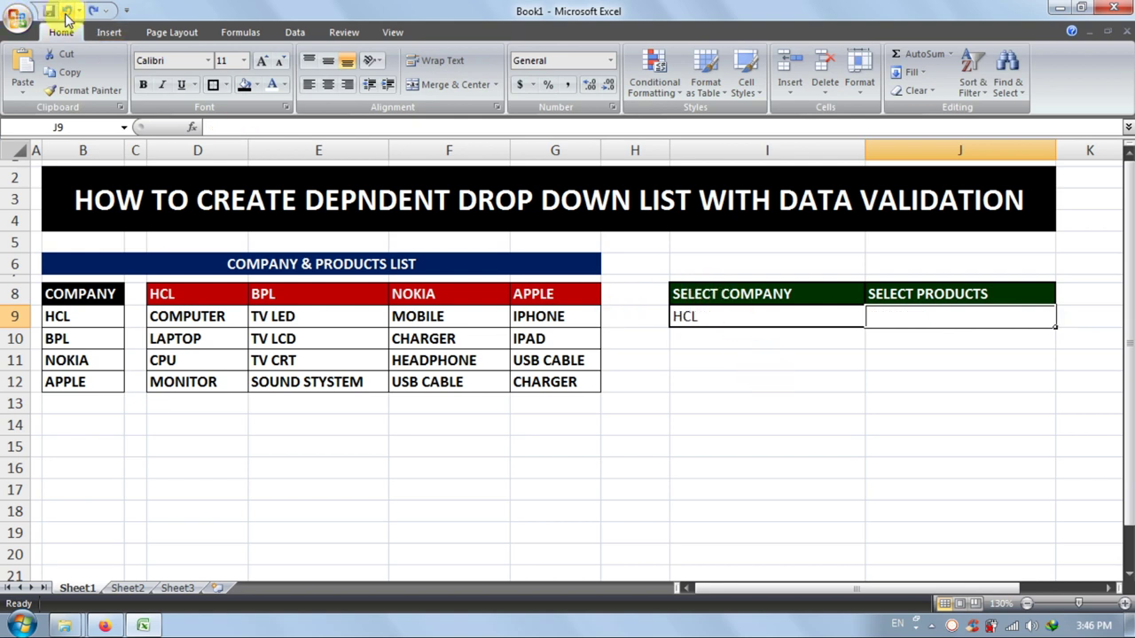
left_click(814, 425)
left_click(974, 316)
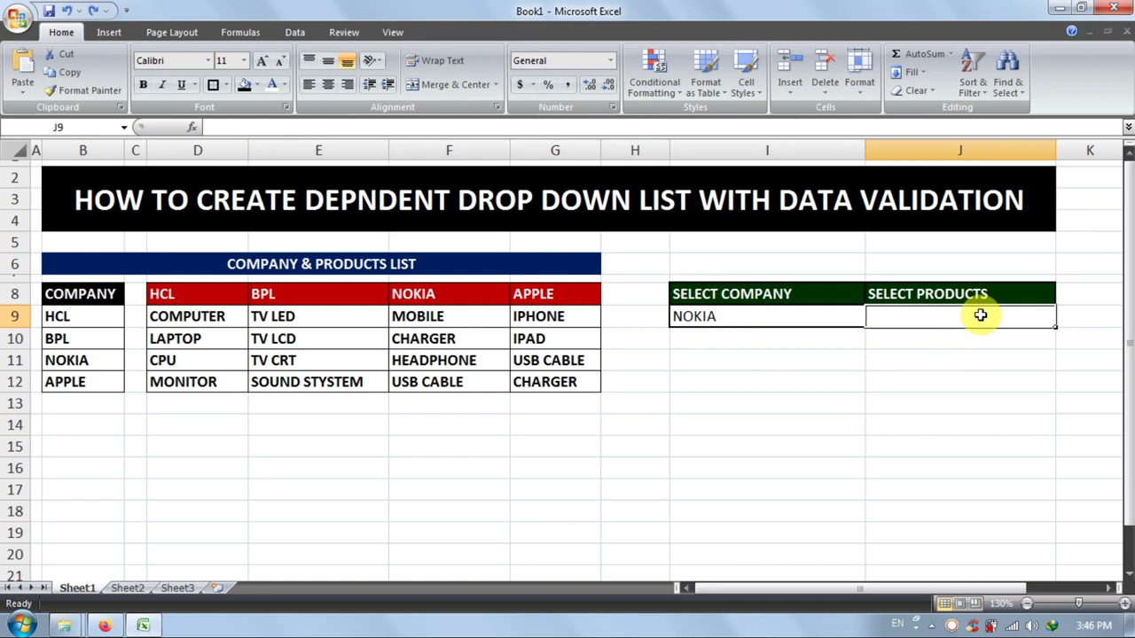
left_click(786, 309)
left_click(877, 321)
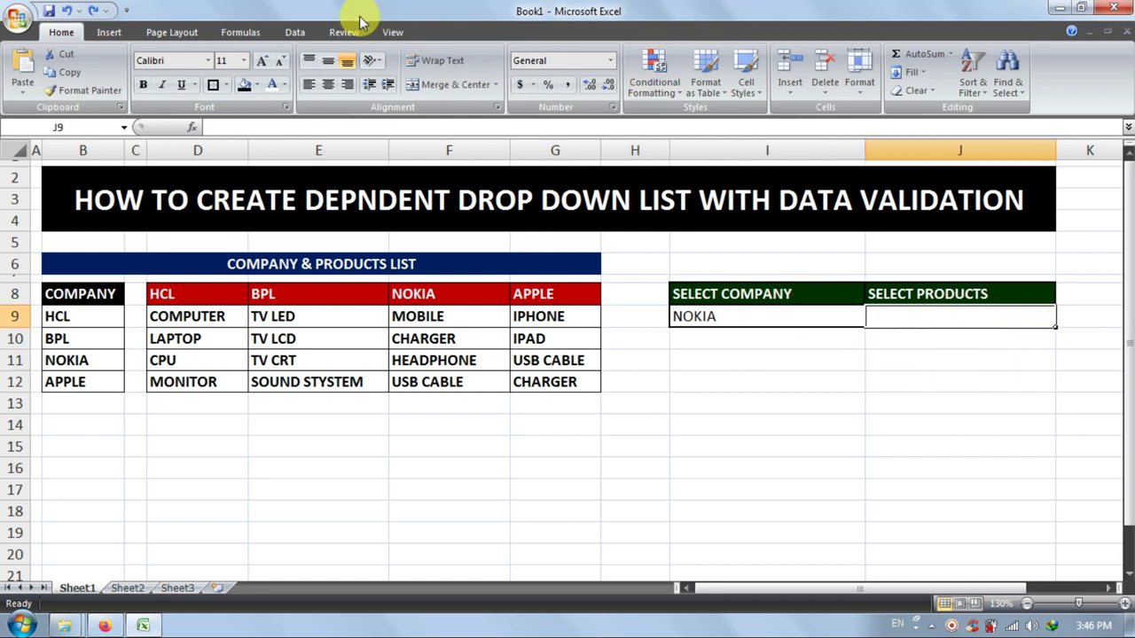
- Reapply List validation to J9 with source =INDIRECT($I$9)
left_click(295, 32)
left_click(647, 67)
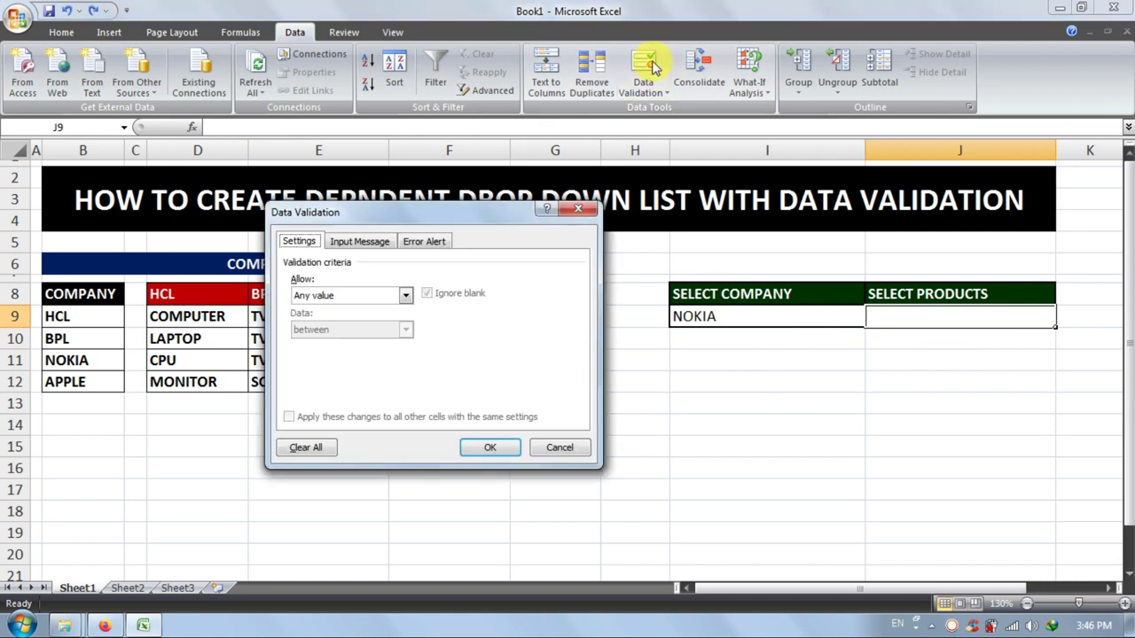
left_click(354, 295)
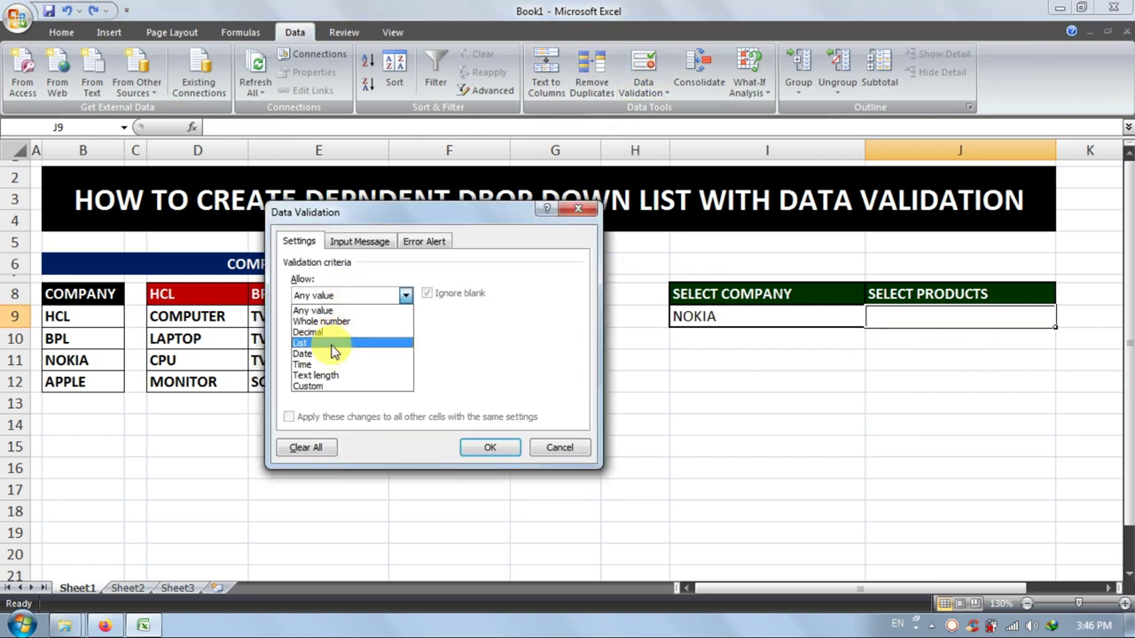
left_click(334, 343)
left_click(352, 362)
type("=INDIRECT(")
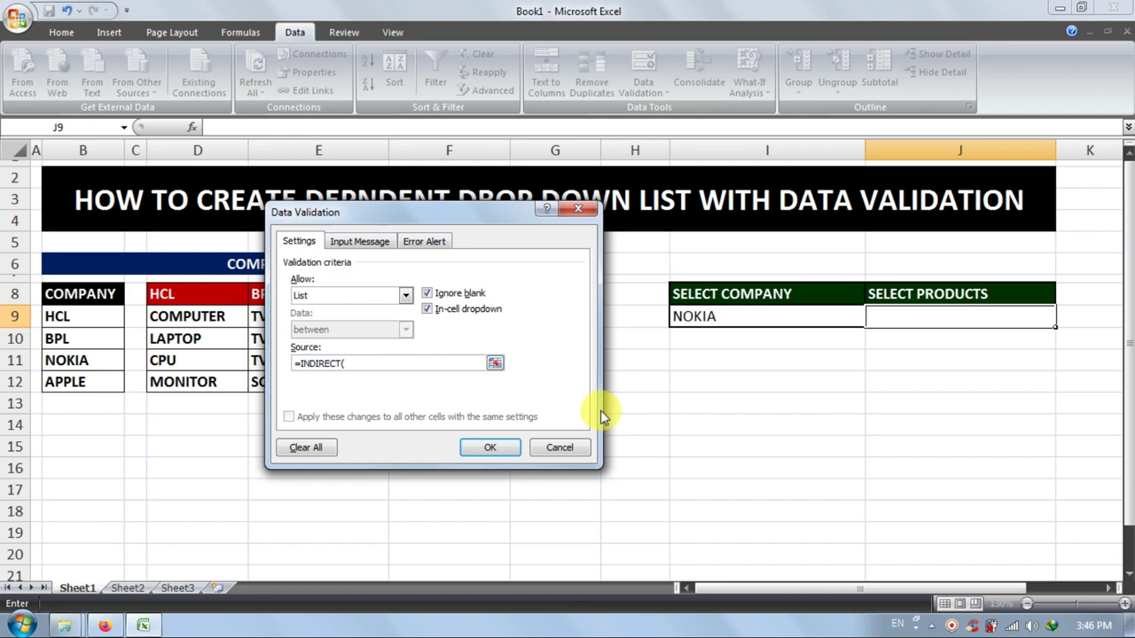
left_click(692, 322)
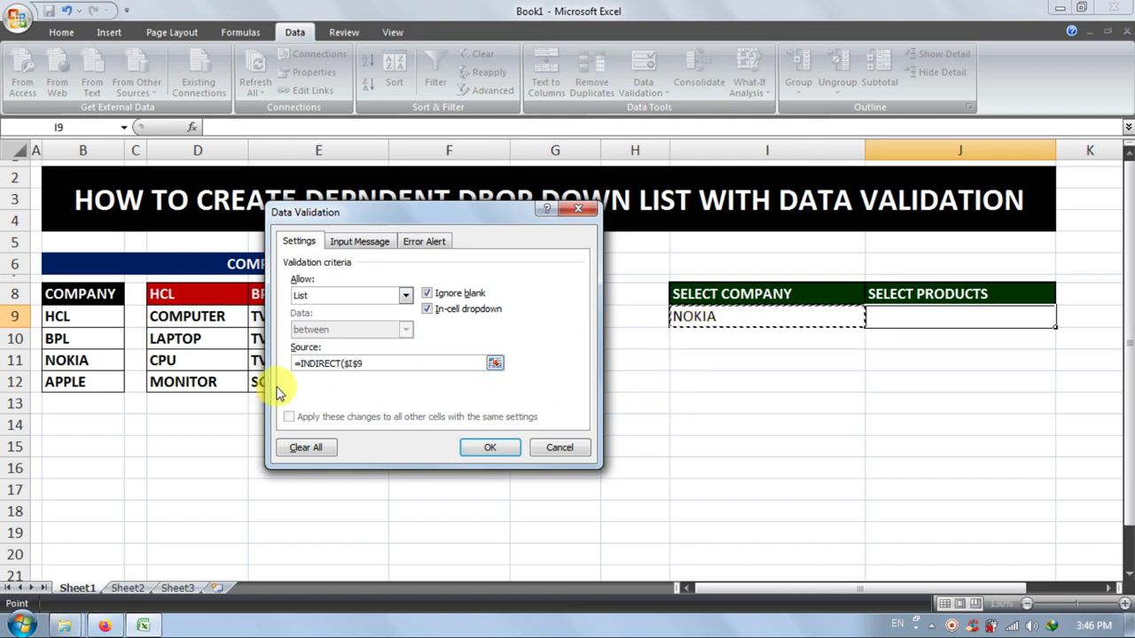
left_click(407, 361)
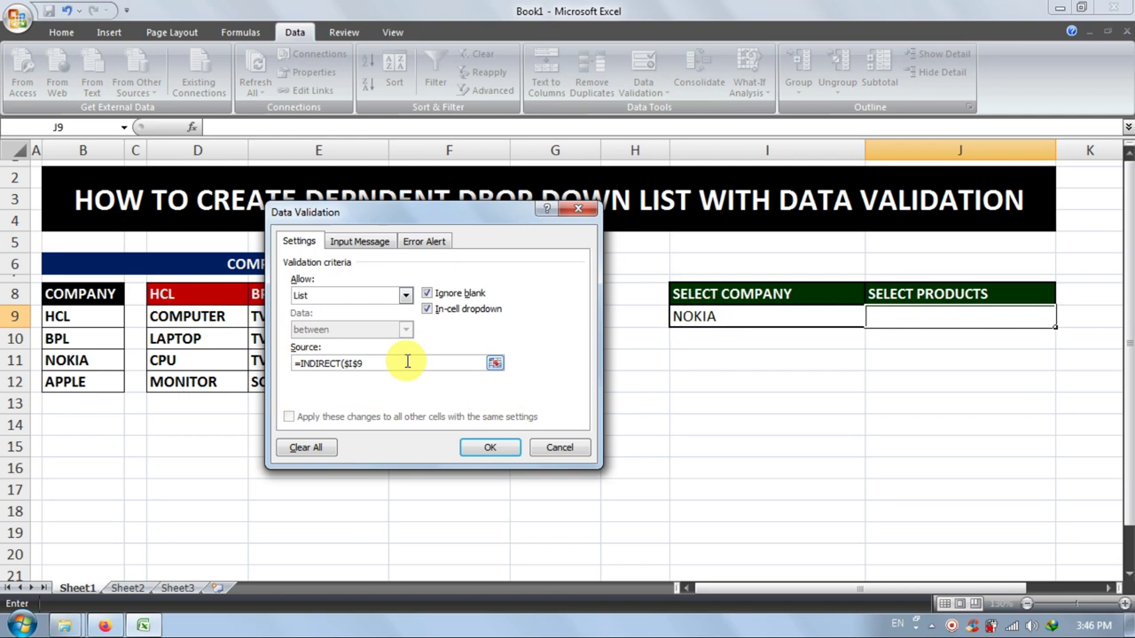
left_click(484, 446)
left_click(1062, 321)
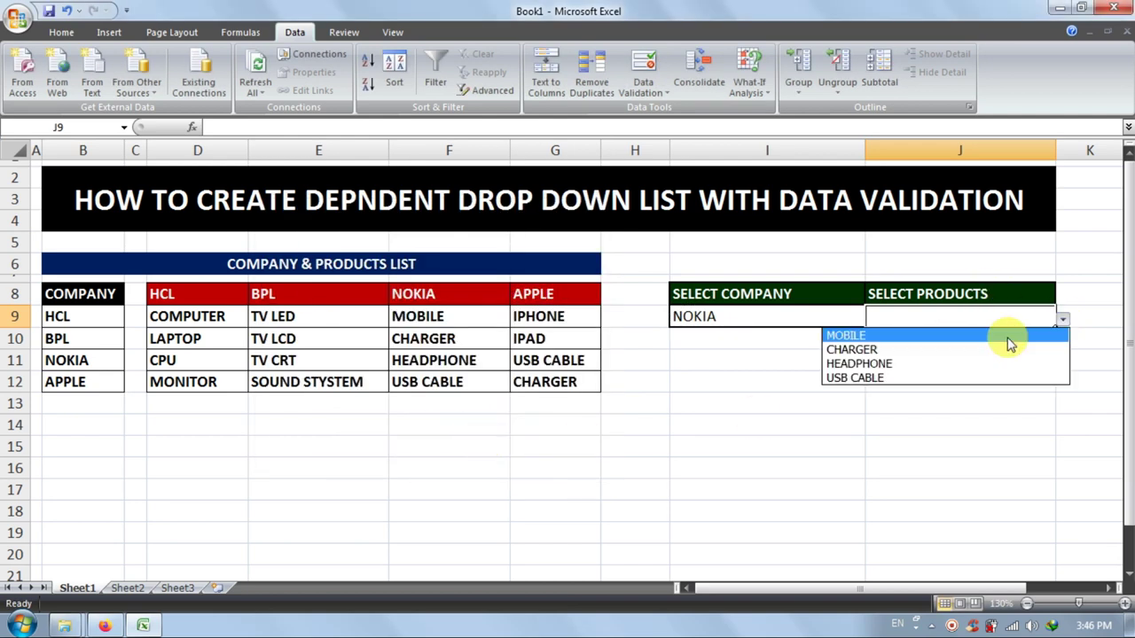
- Pick CHARGER in J9, switch I9 to APPLE, then choose IPAD in J9
left_click(974, 347)
left_click(858, 318)
left_click(873, 318)
left_click(809, 377)
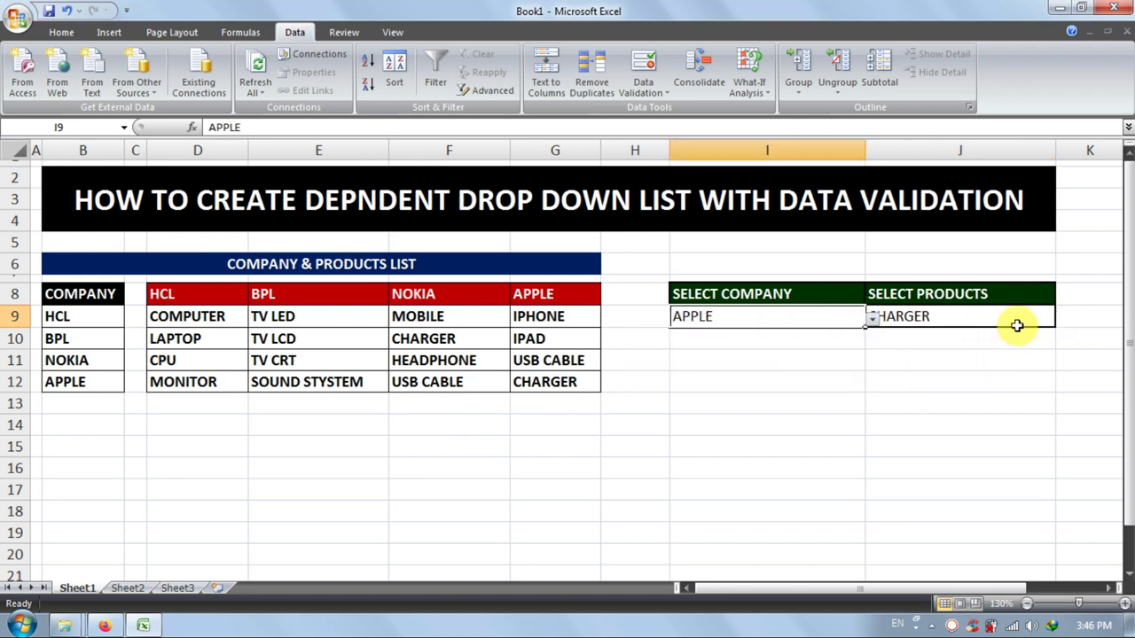
left_click(1058, 317)
left_click(1046, 318)
left_click(1060, 321)
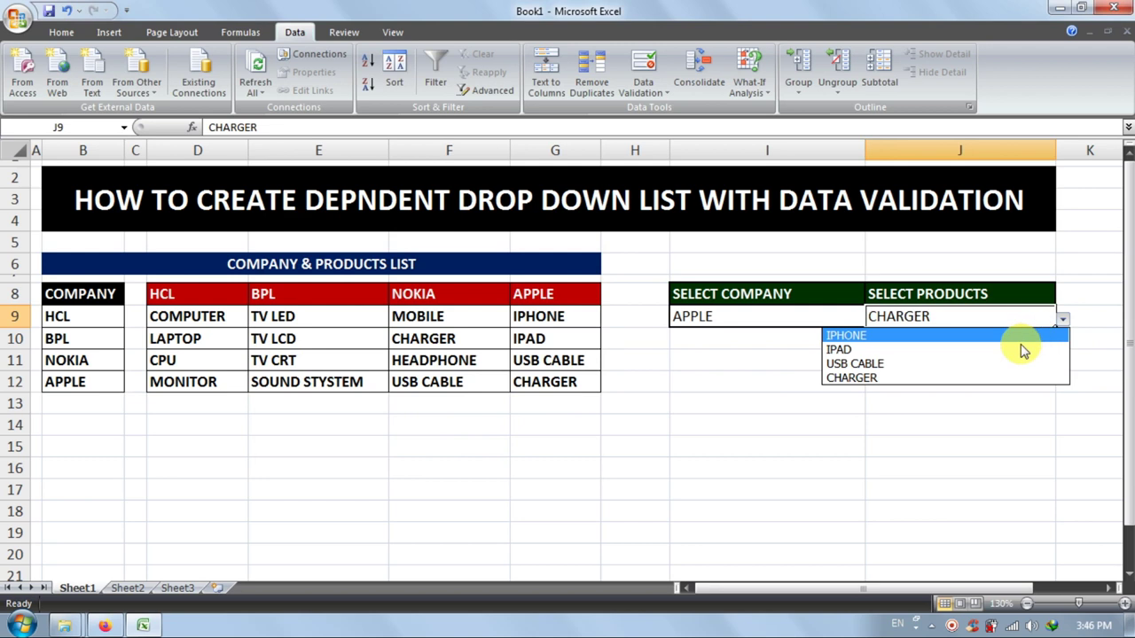
left_click(996, 353)
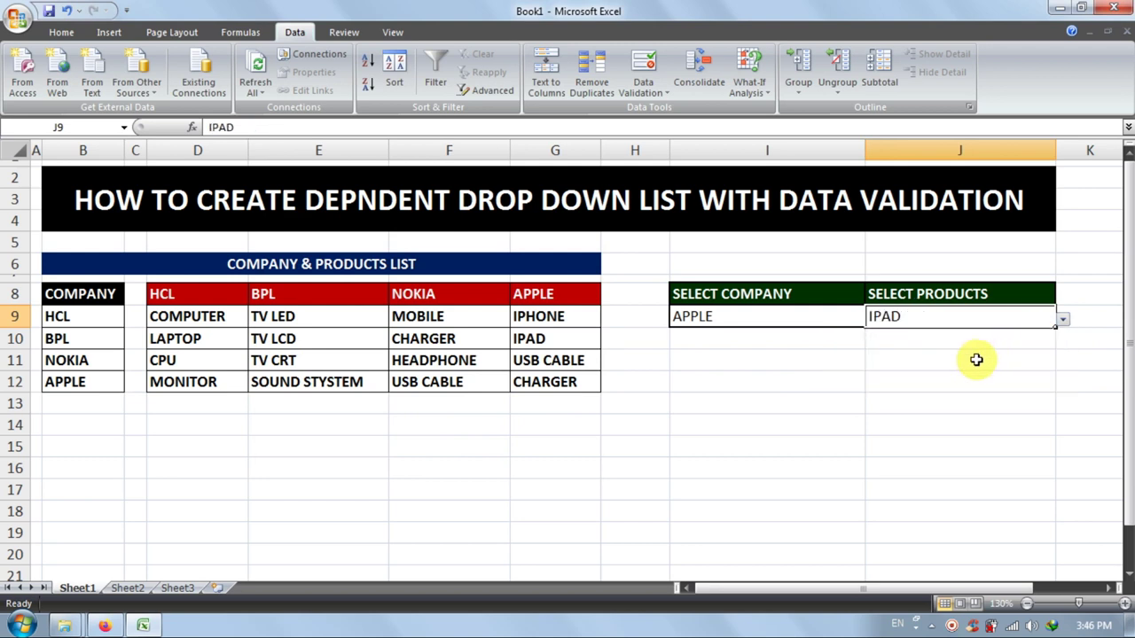
left_click(975, 360)
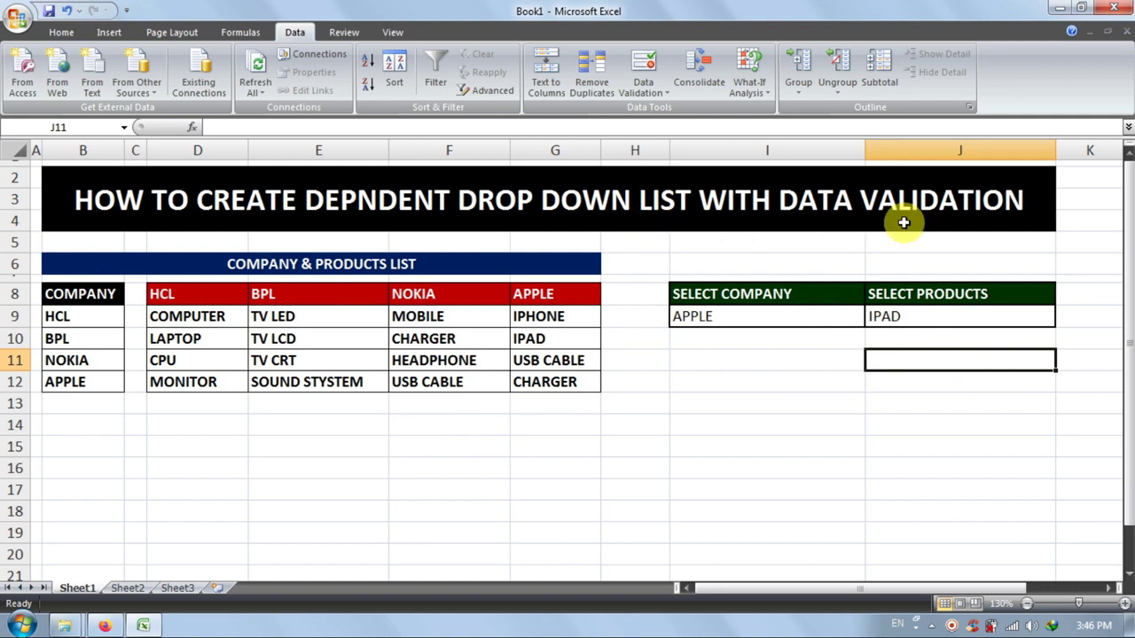
left_click(734, 381)
left_click(532, 487)
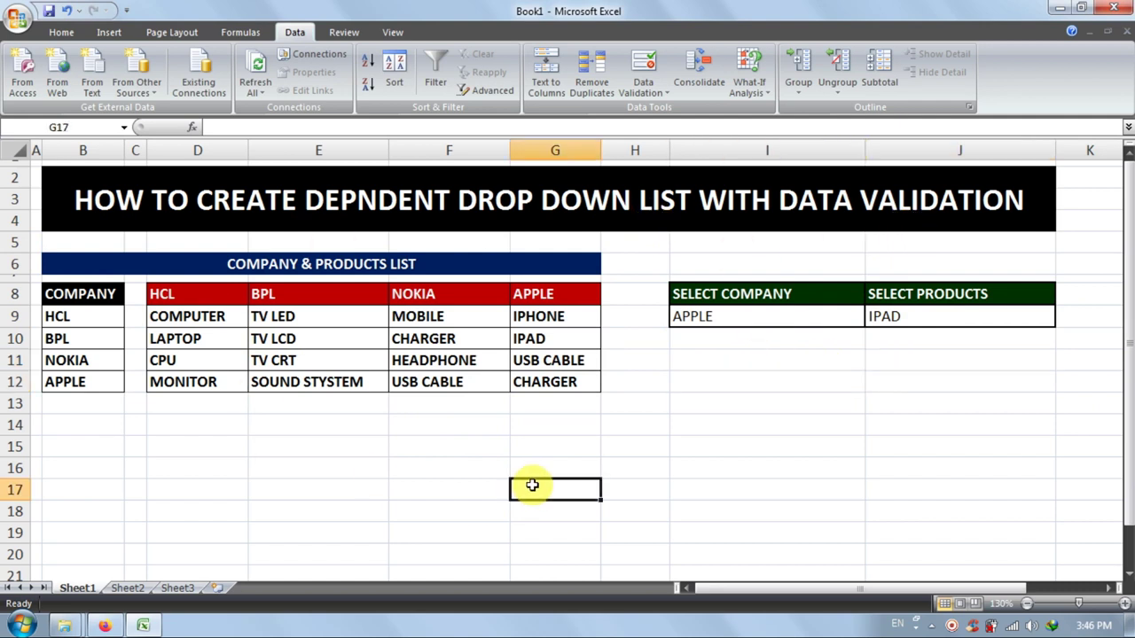